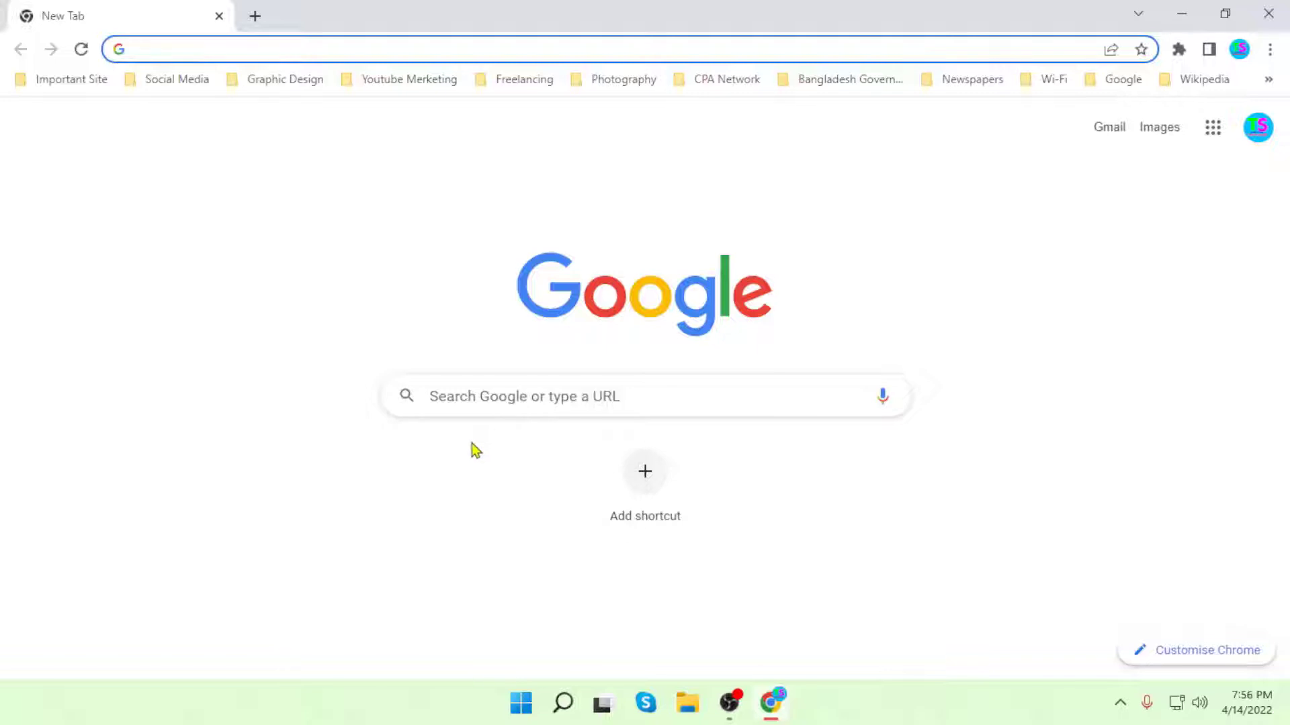
# - Go to skrill.com from the Google search box in Chrome
pyautogui.click(502, 396)
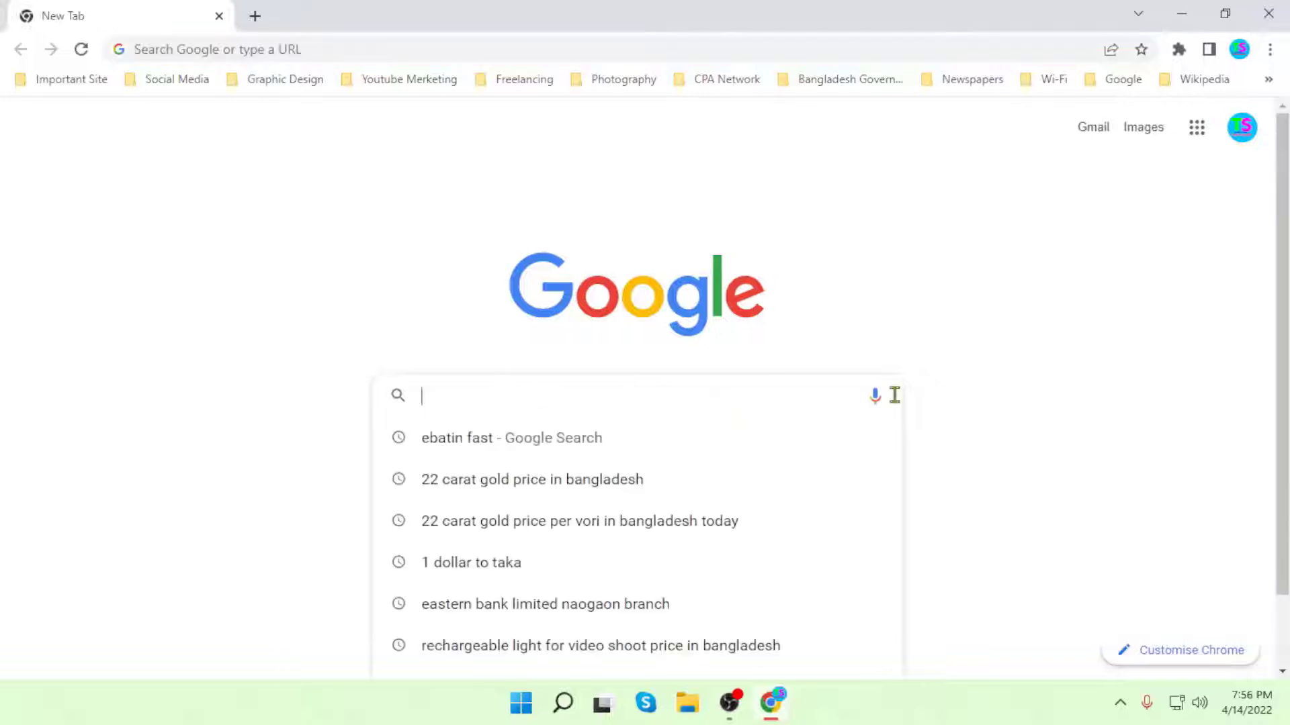
pyautogui.write('sk')
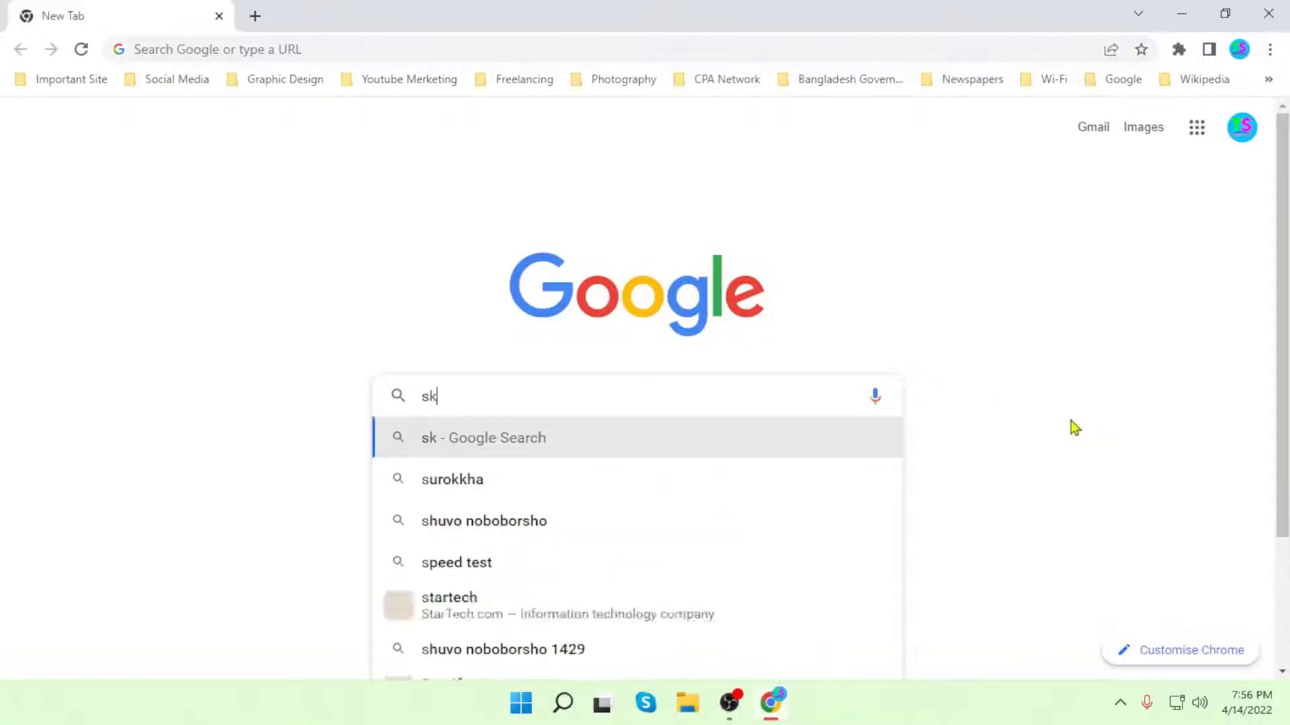
pyautogui.write('rill')
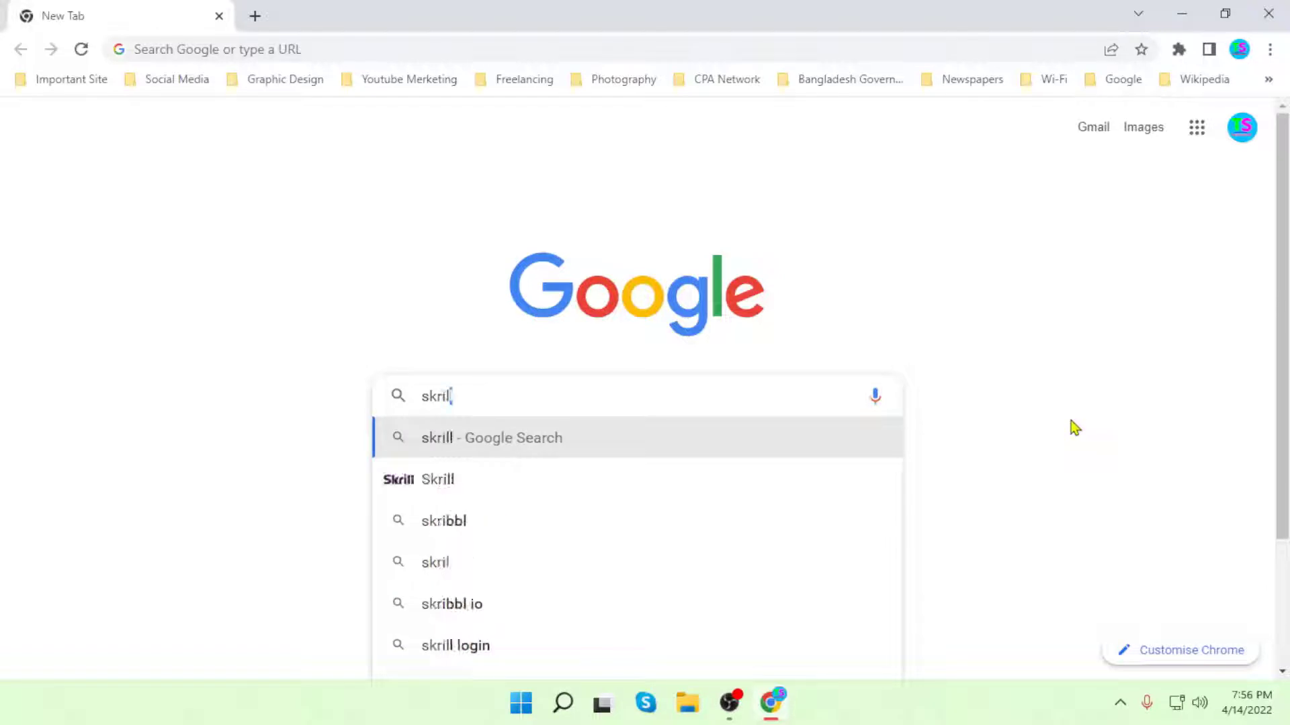
pyautogui.write('.com')
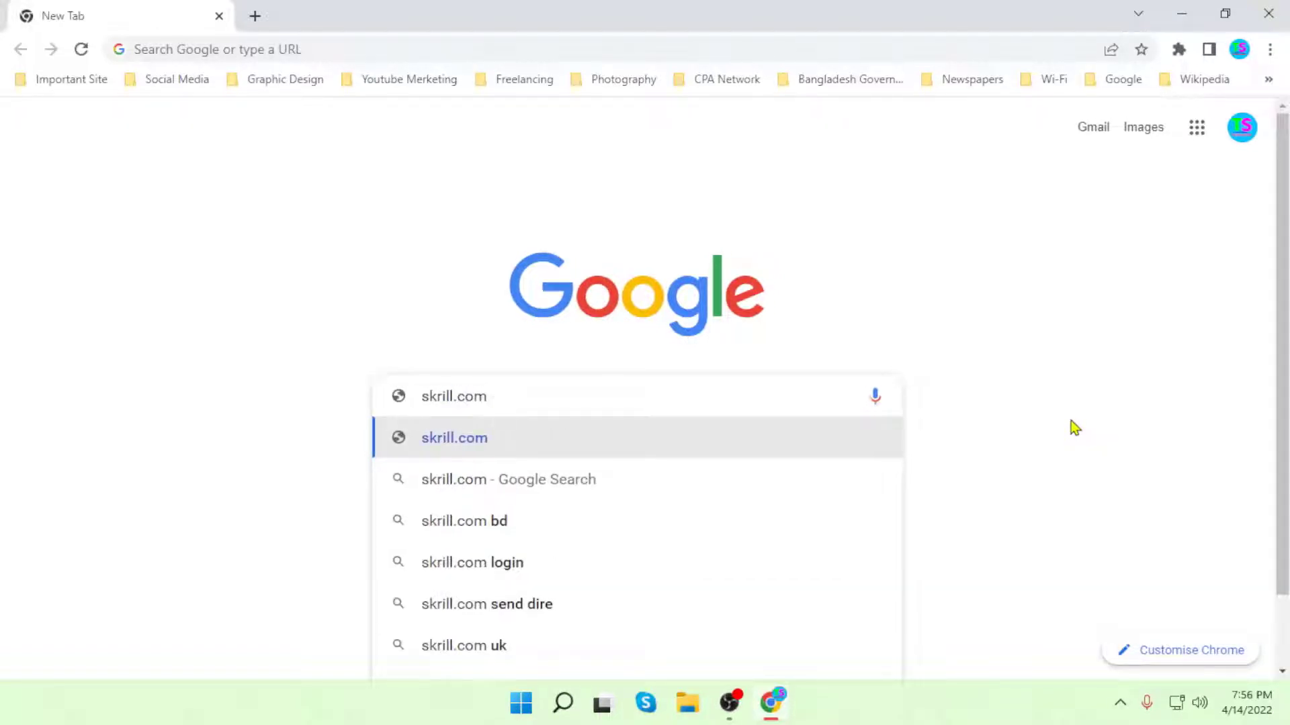
pyautogui.press('Return')
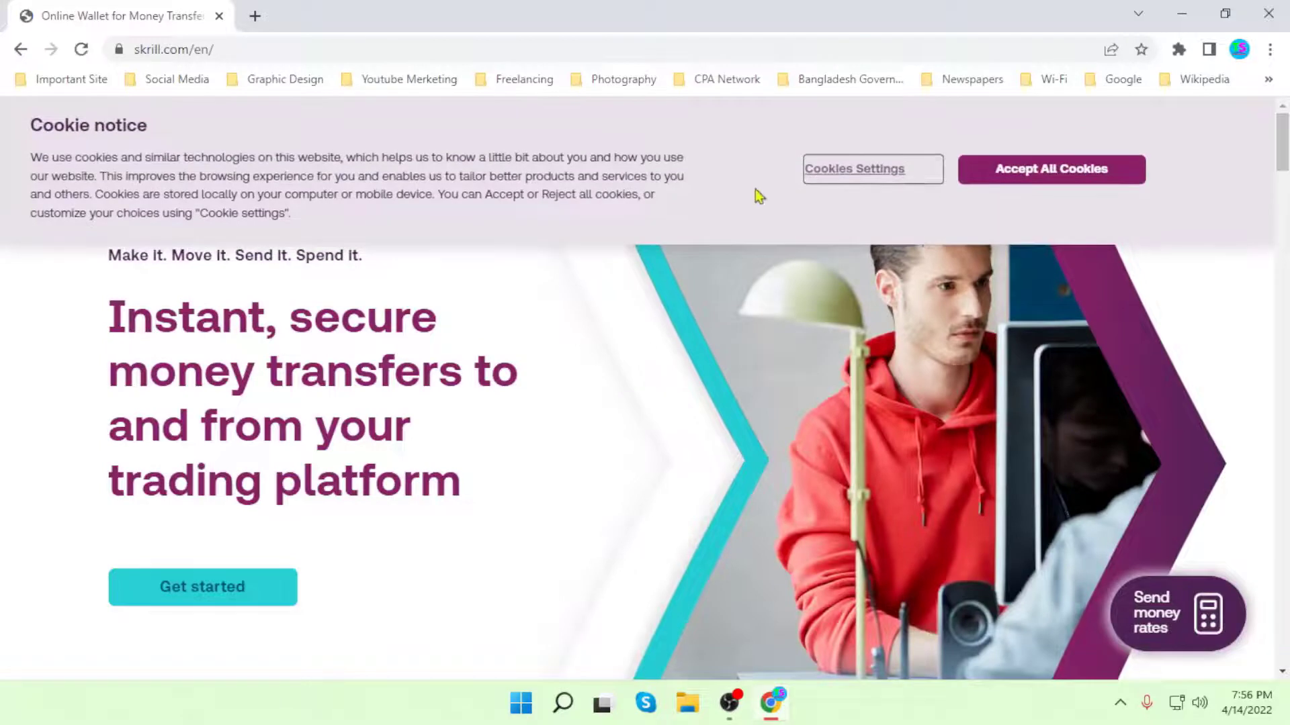
# - Accept all cookies and go to Skrill's Register sign-up page
pyautogui.click(1053, 178)
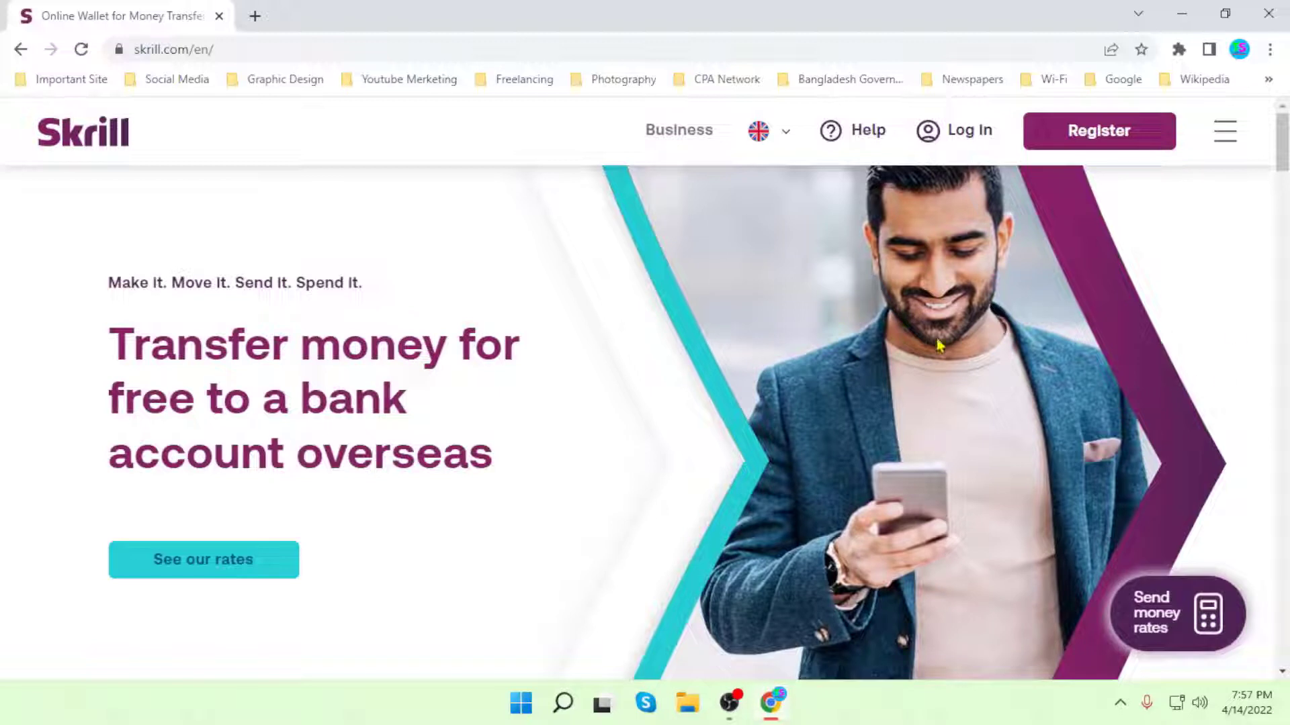
pyautogui.click(1095, 138)
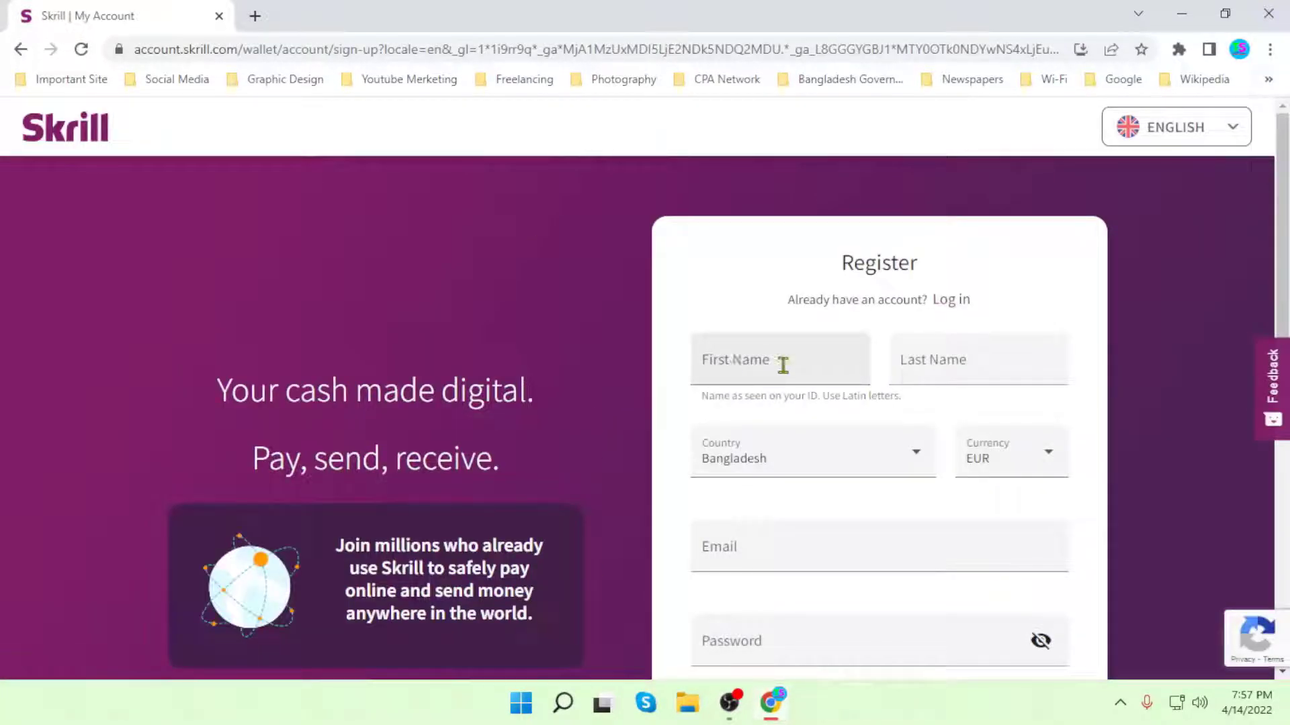
# - Change the sign-up form's Currency from EUR to USD
pyautogui.scroll(-1, 873, 409)
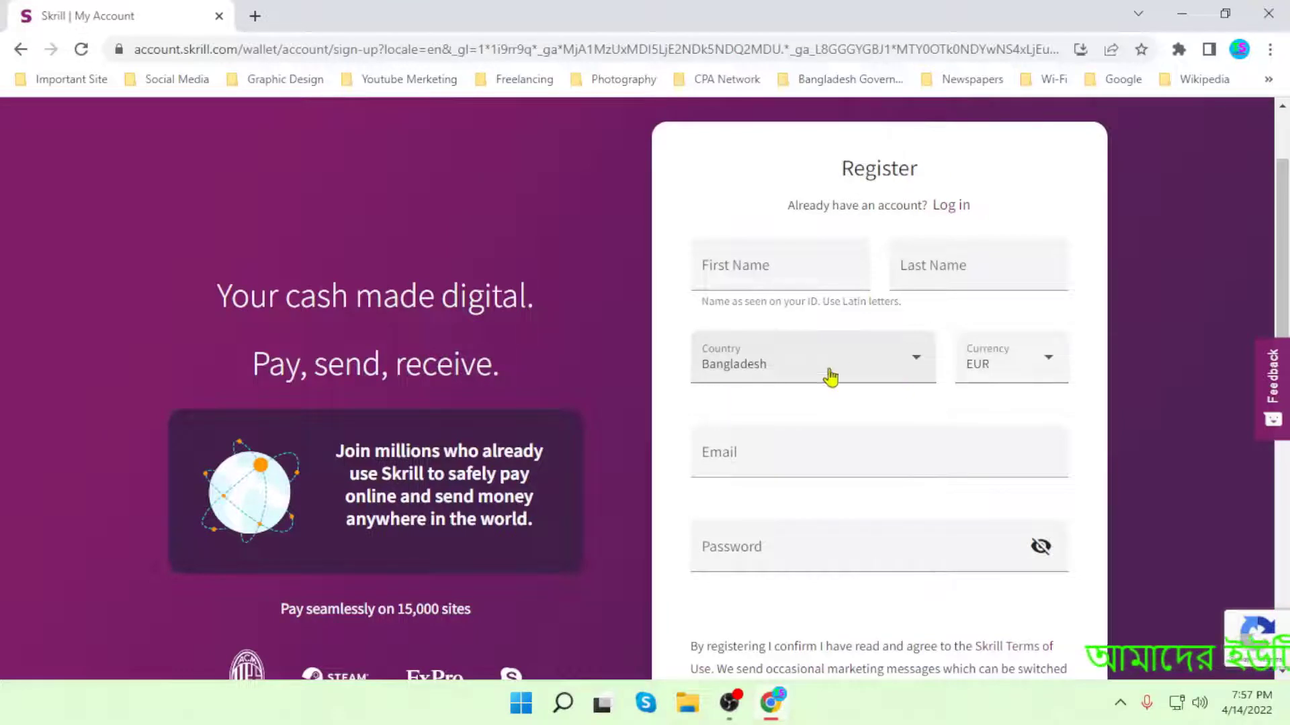
pyautogui.click(1017, 372)
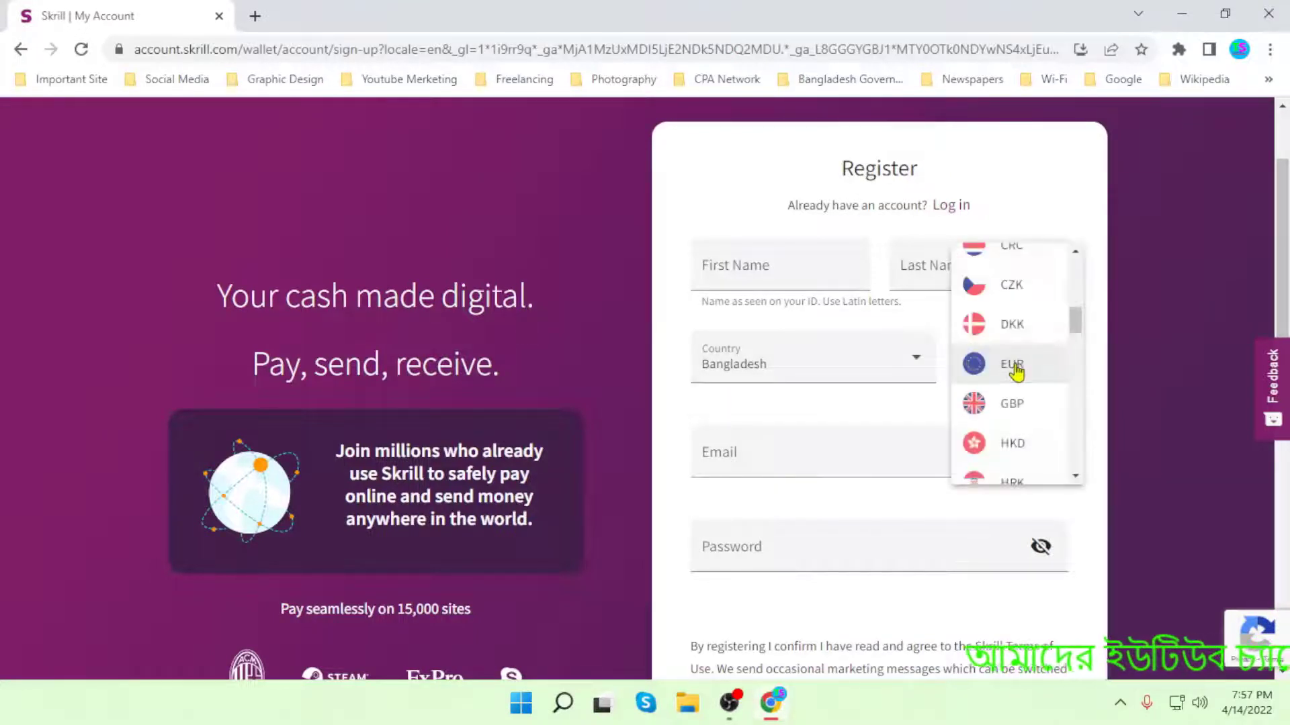
pyautogui.scroll(-9, 1035, 430)
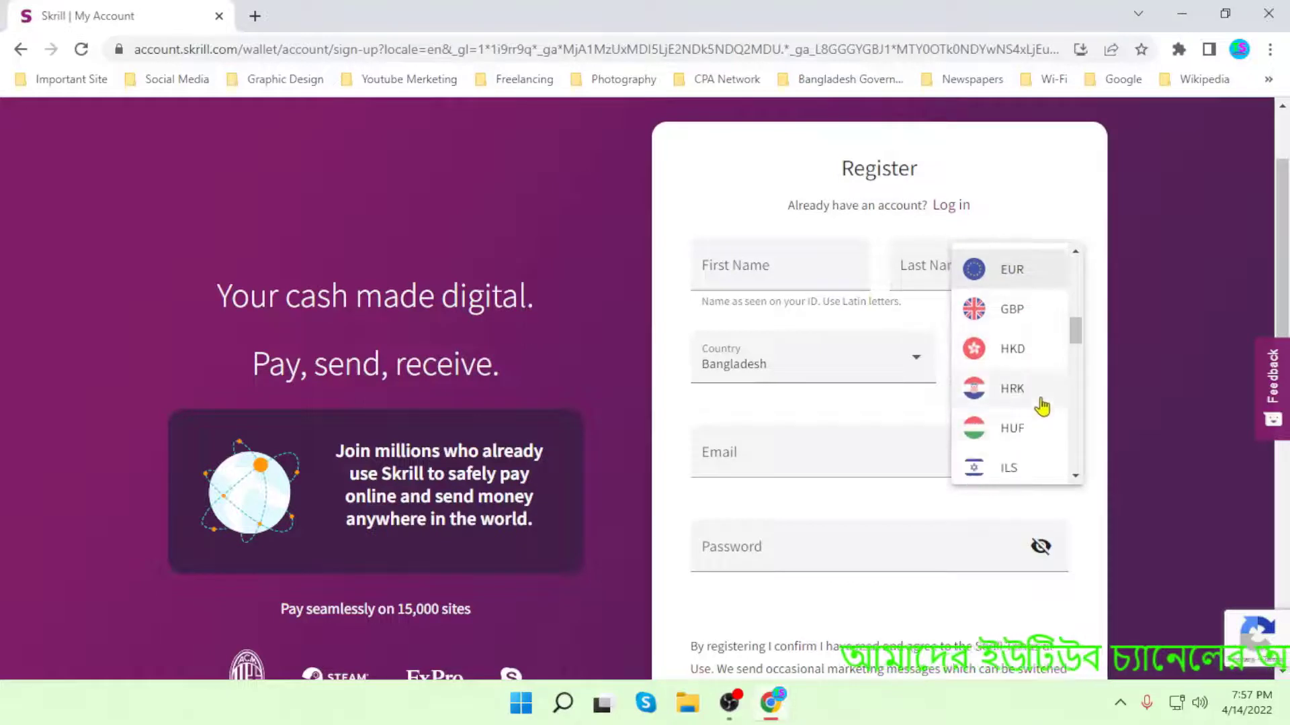
pyautogui.scroll(-5, 1014, 436)
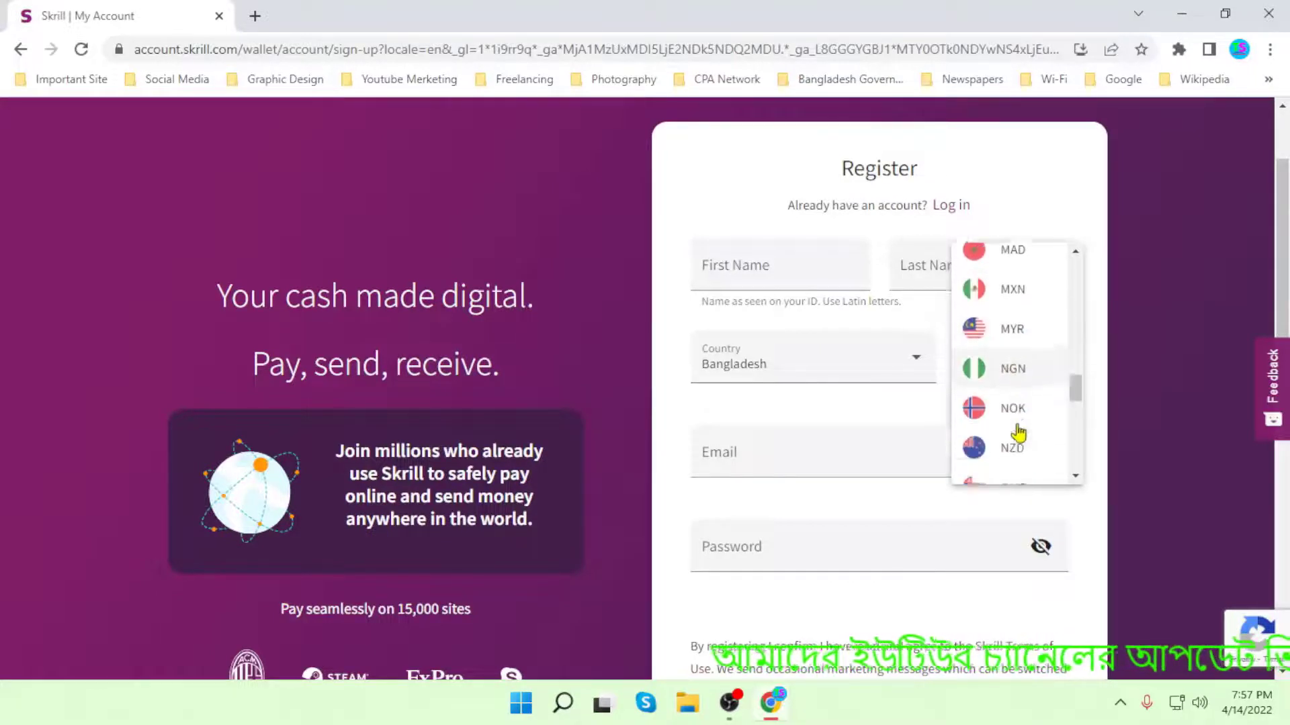
pyautogui.scroll(-10, 1018, 440)
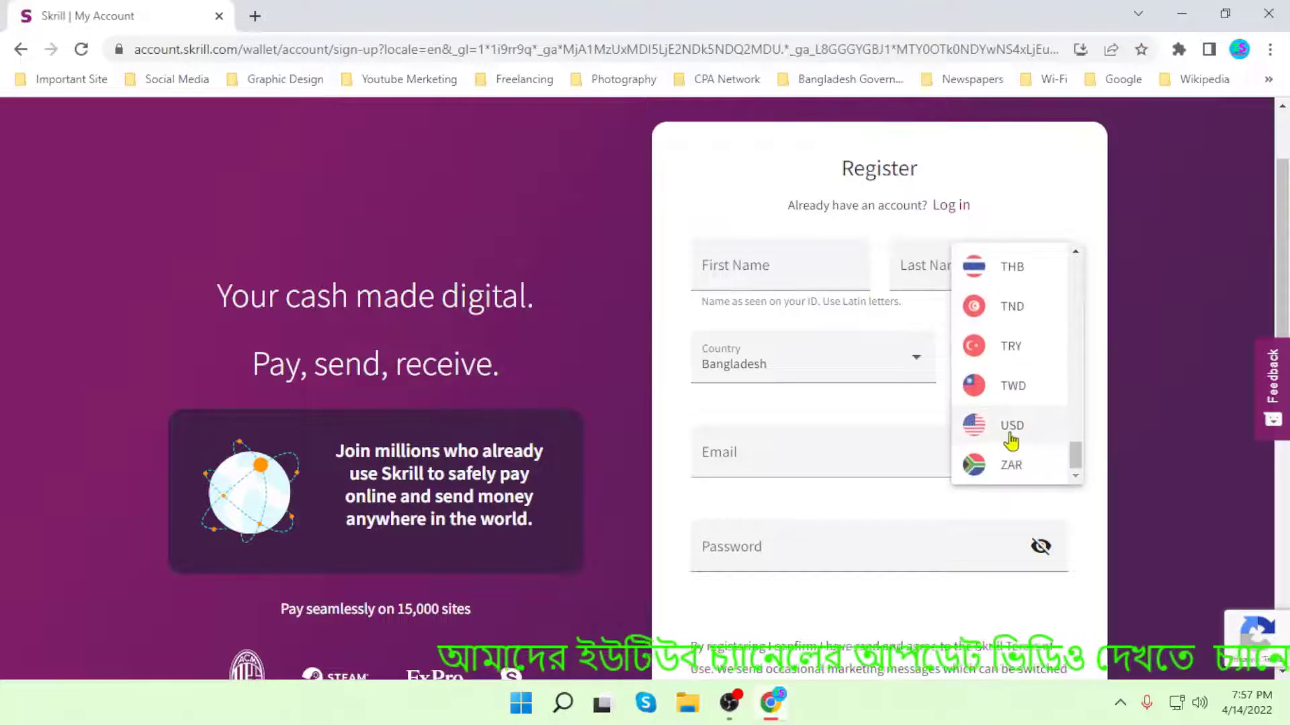
pyautogui.click(1010, 430)
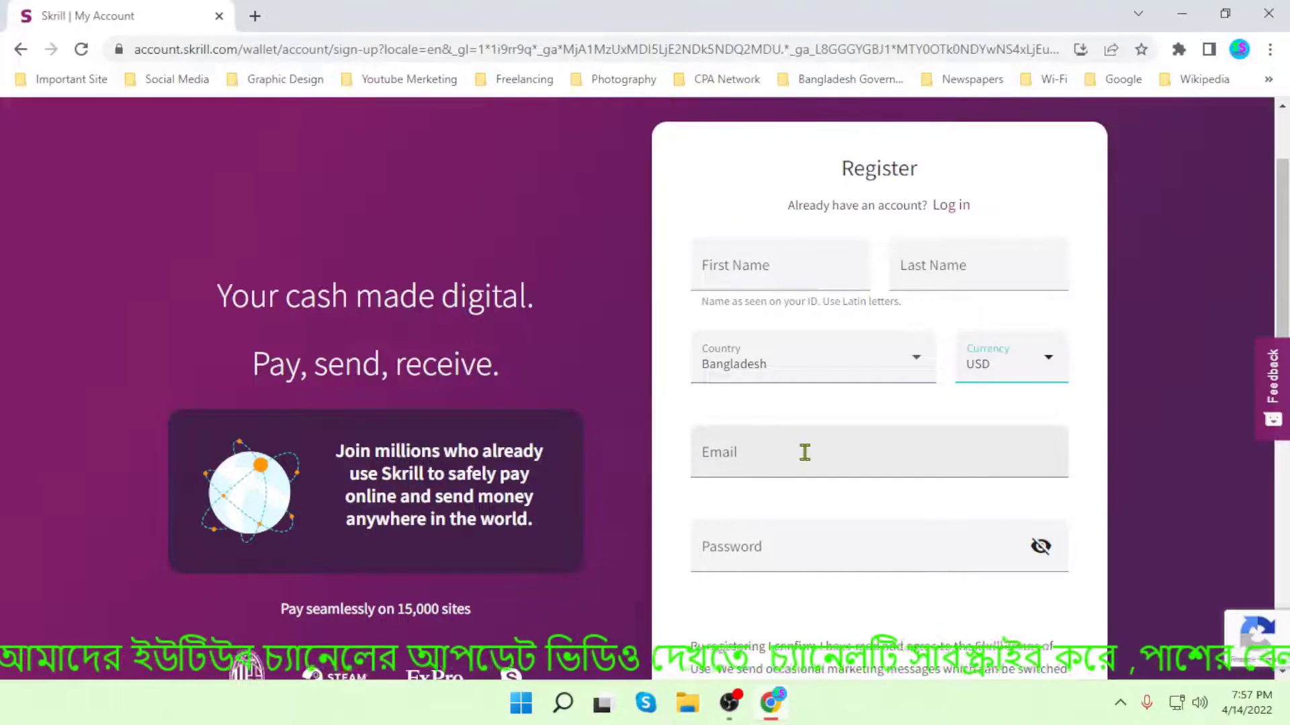
pyautogui.scroll(-1, 793, 455)
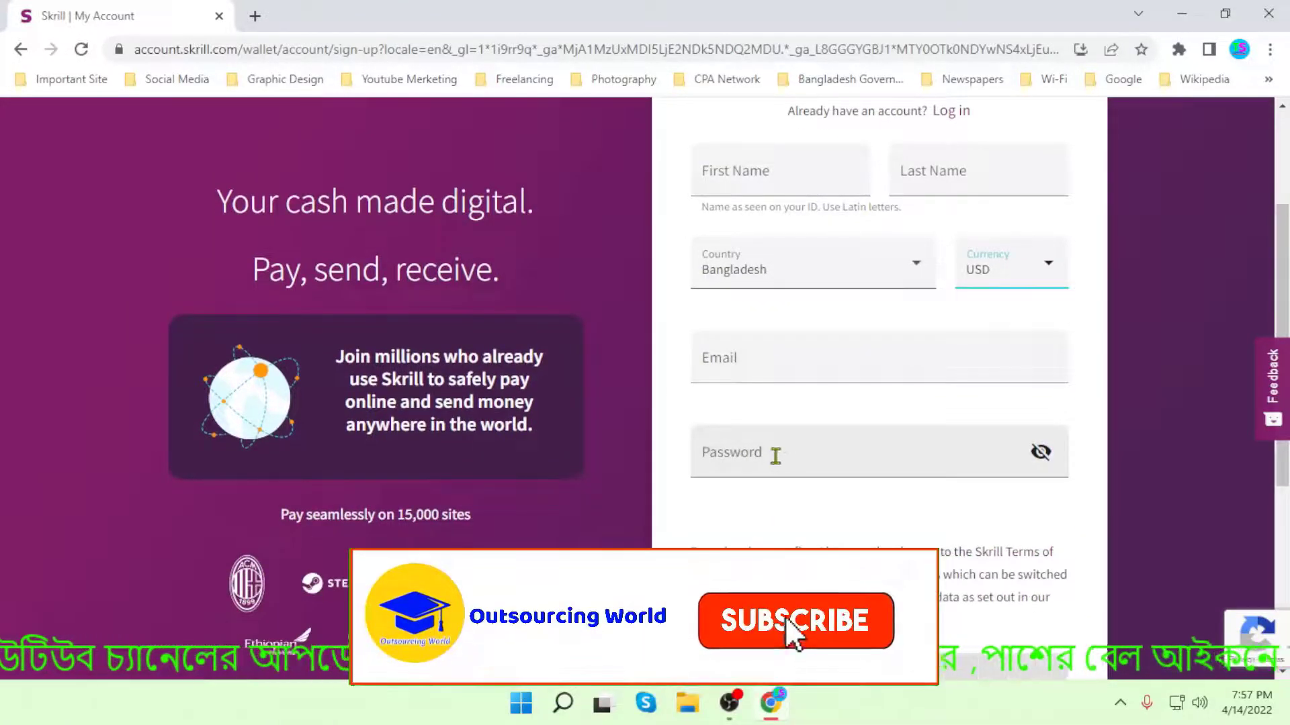
pyautogui.scroll(-1, 772, 460)
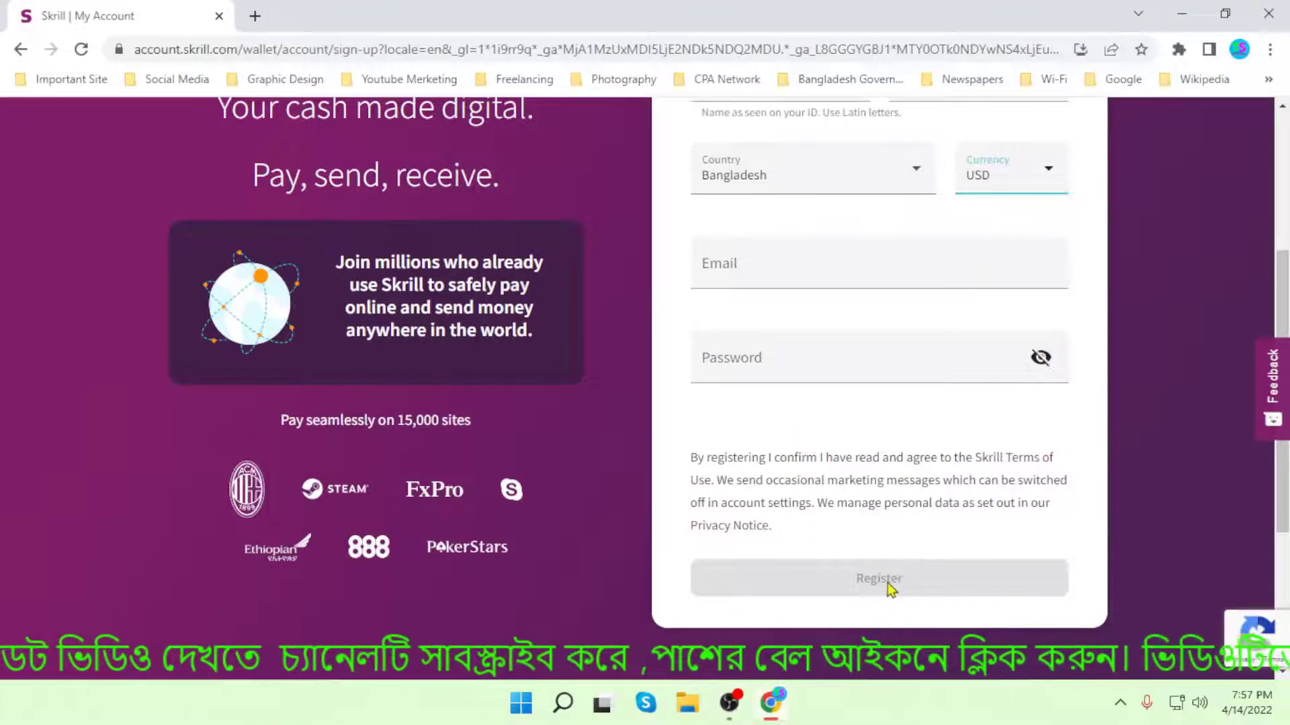
pyautogui.scroll(3, 886, 585)
pyautogui.scroll(-1, 777, 440)
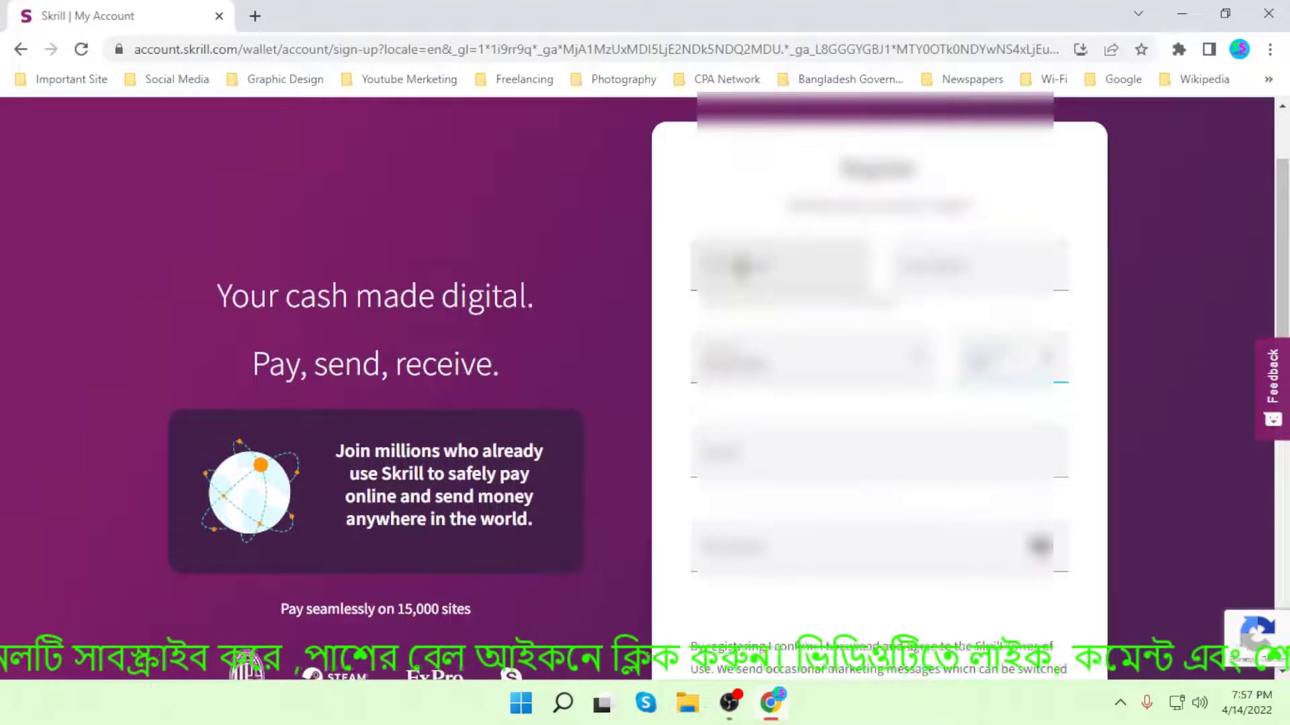
# - Enter the first name, email address and suggested password, then submit the sign-up form
pyautogui.click(739, 265)
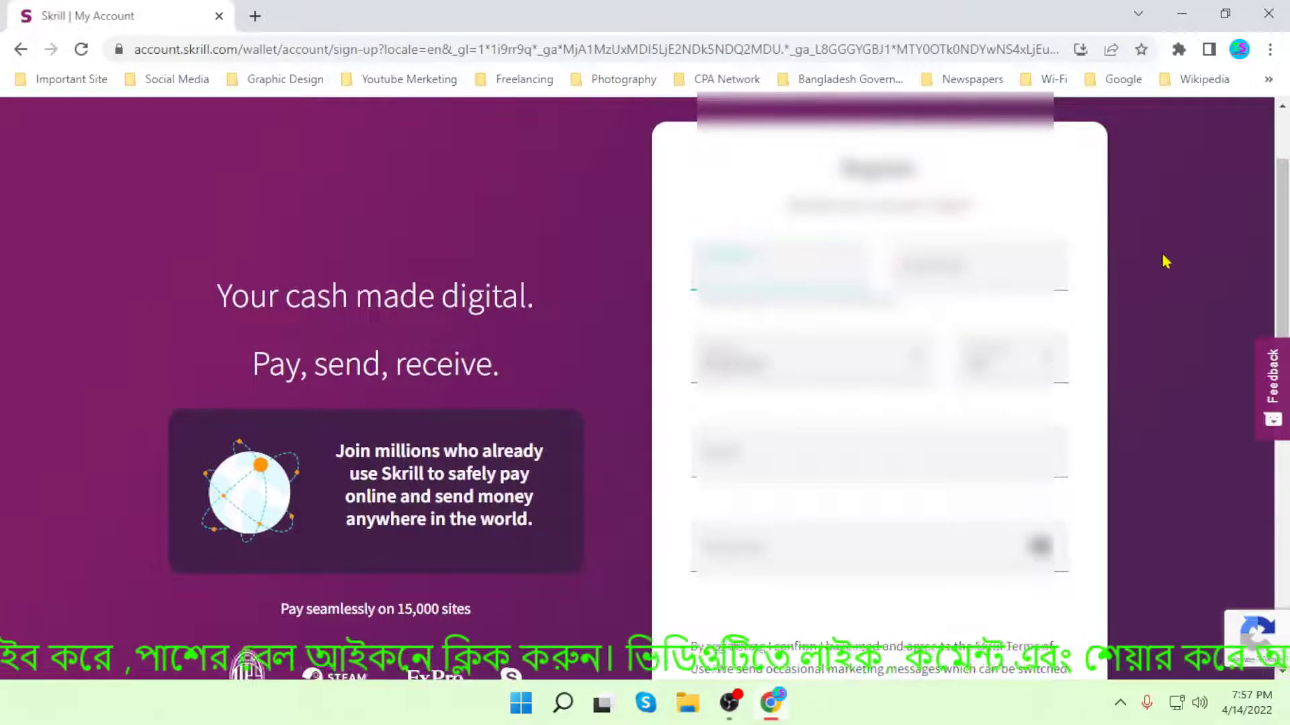
pyautogui.write('M')
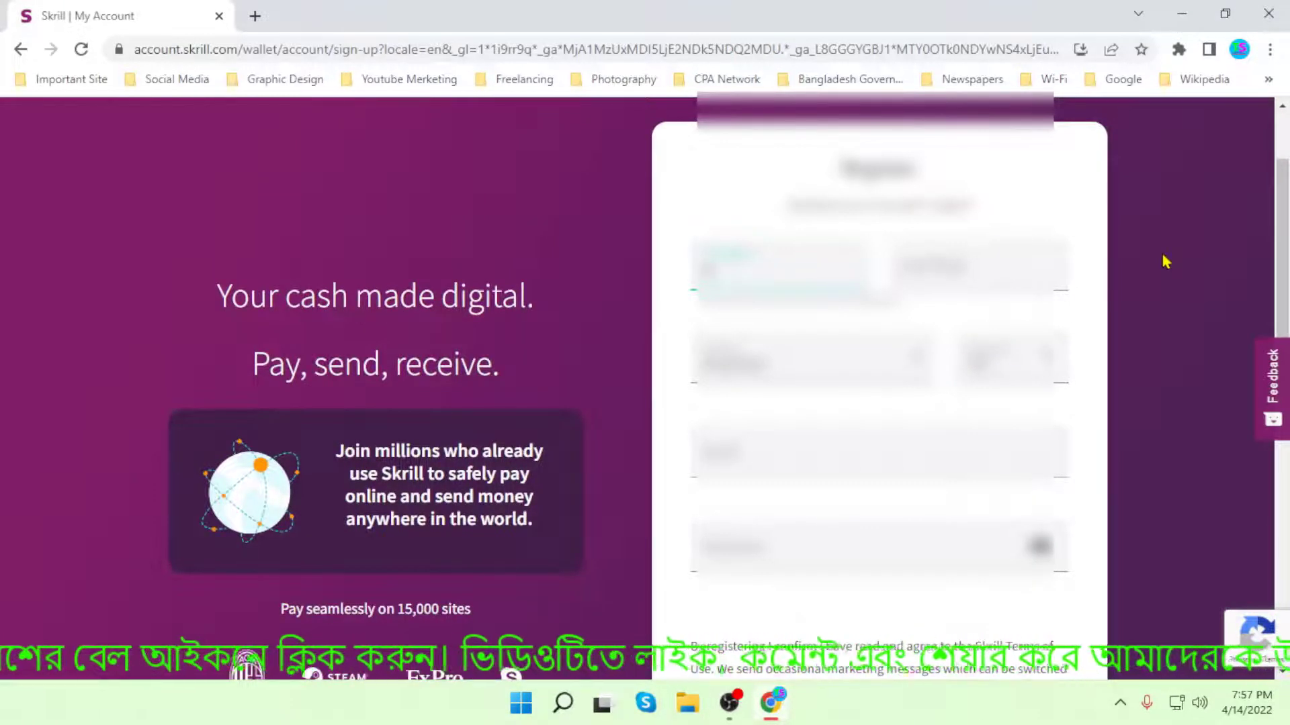
pyautogui.write('d')
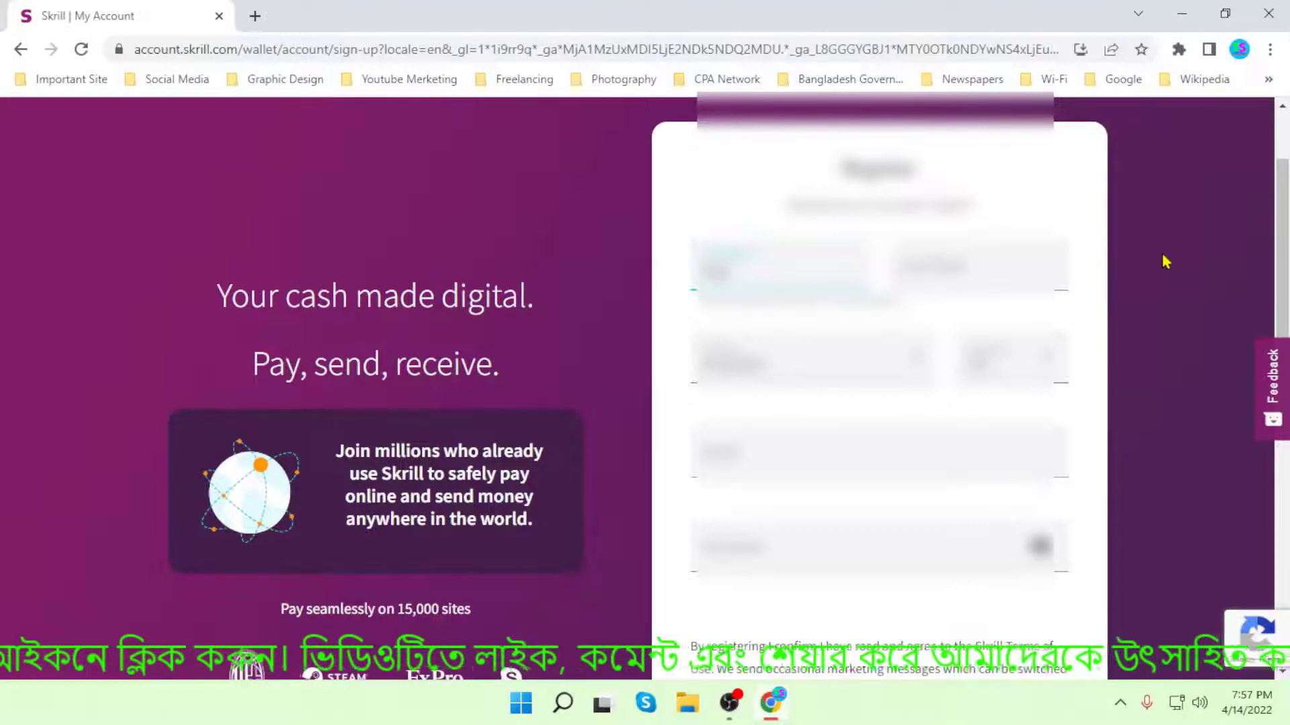
pyautogui.write('a')
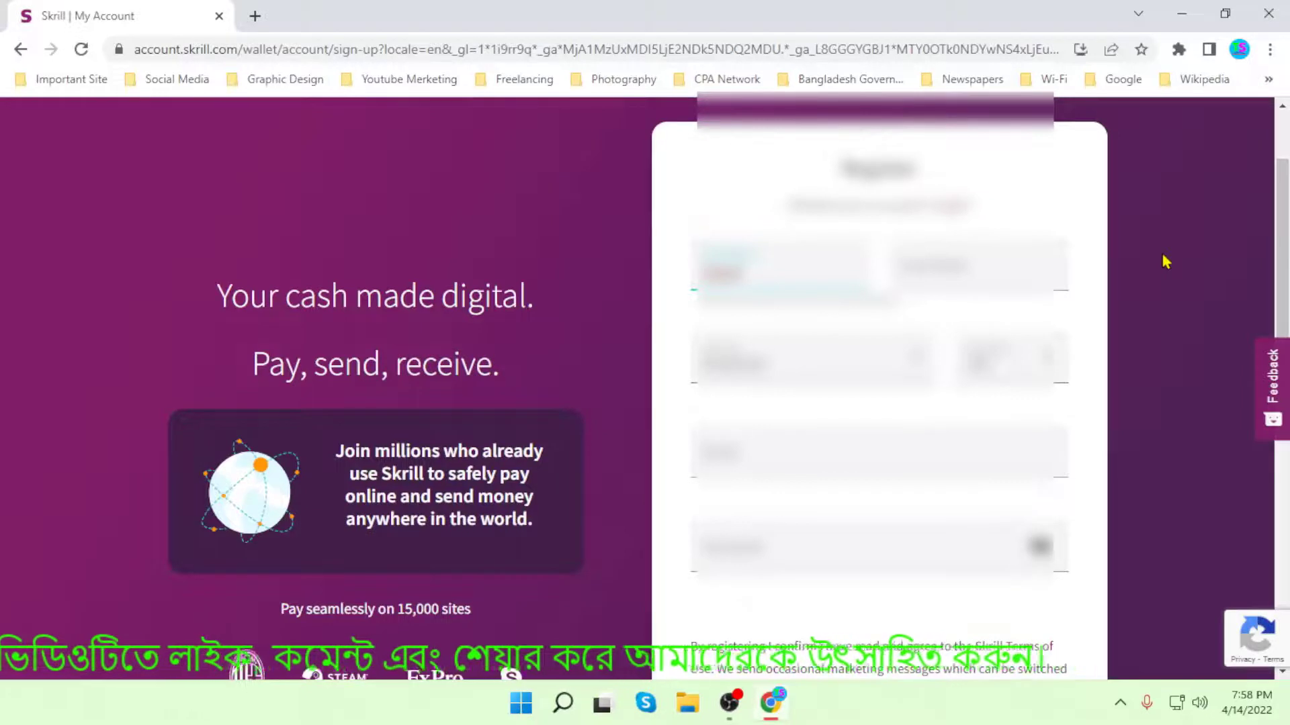
pyautogui.press('Tab')
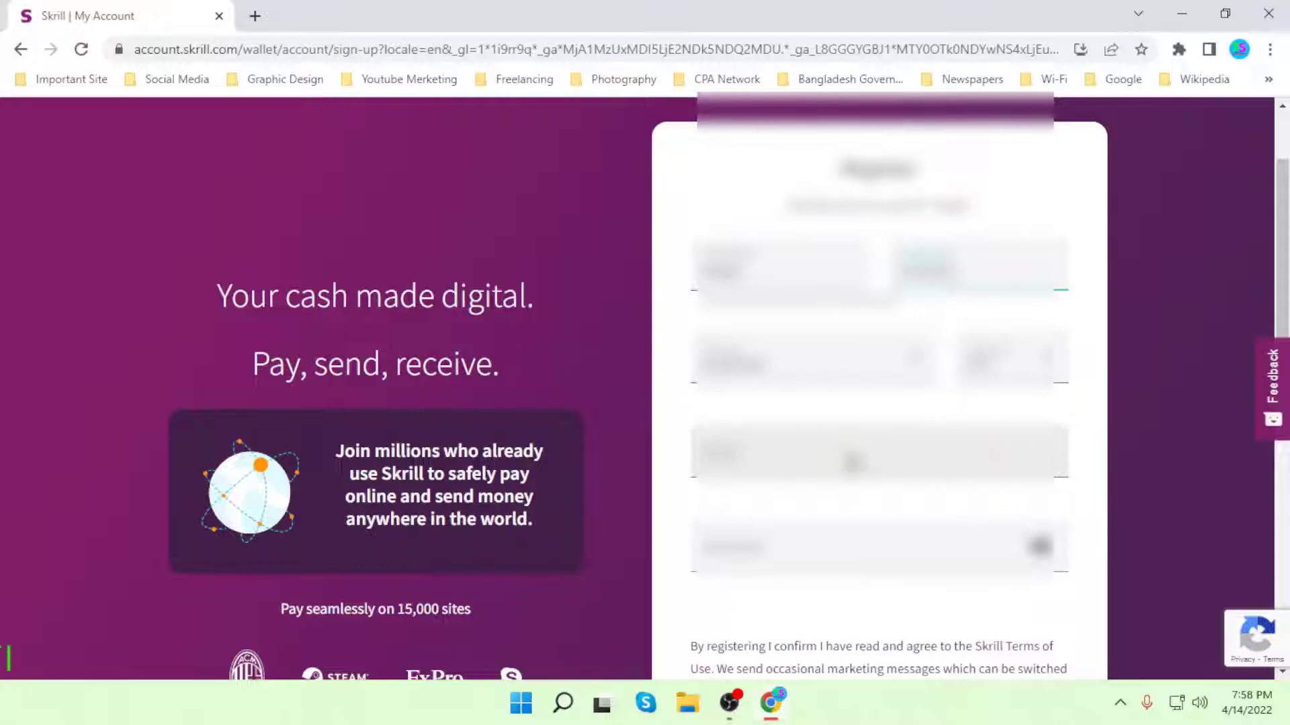
pyautogui.click(853, 460)
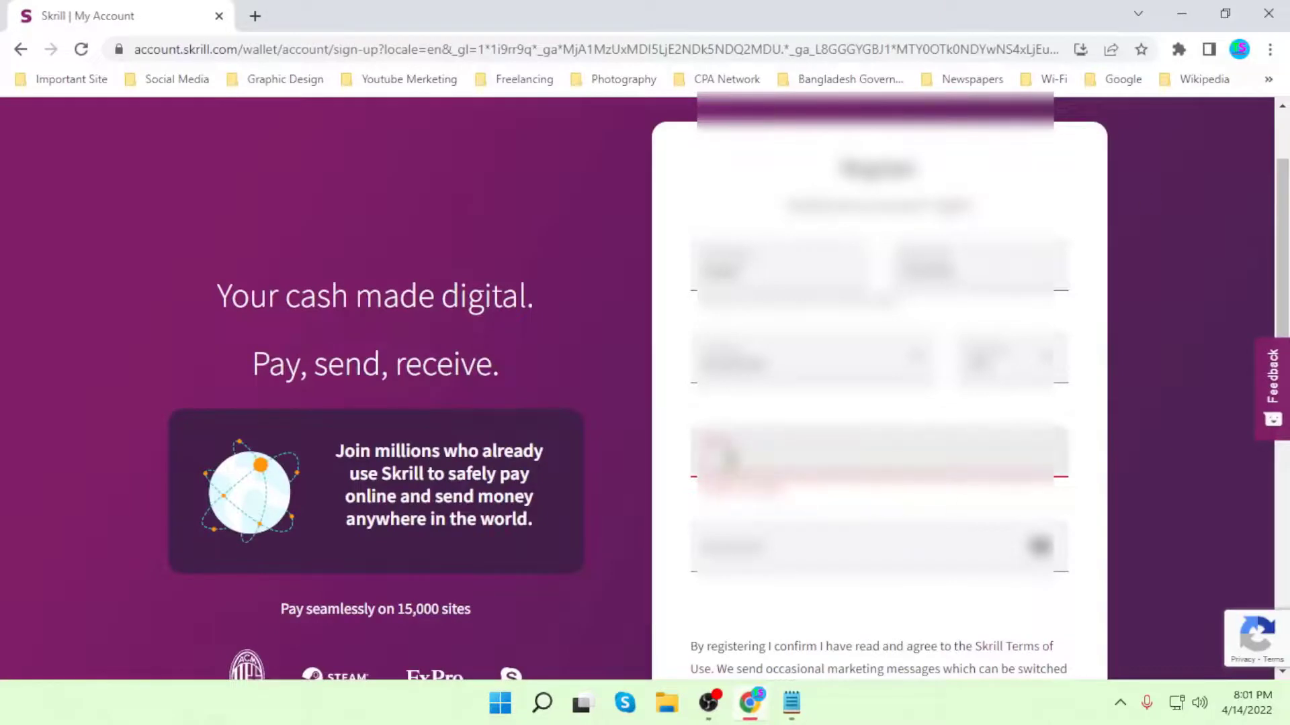
pyautogui.click(722, 453)
pyautogui.hotkey('ctrl', 'v')
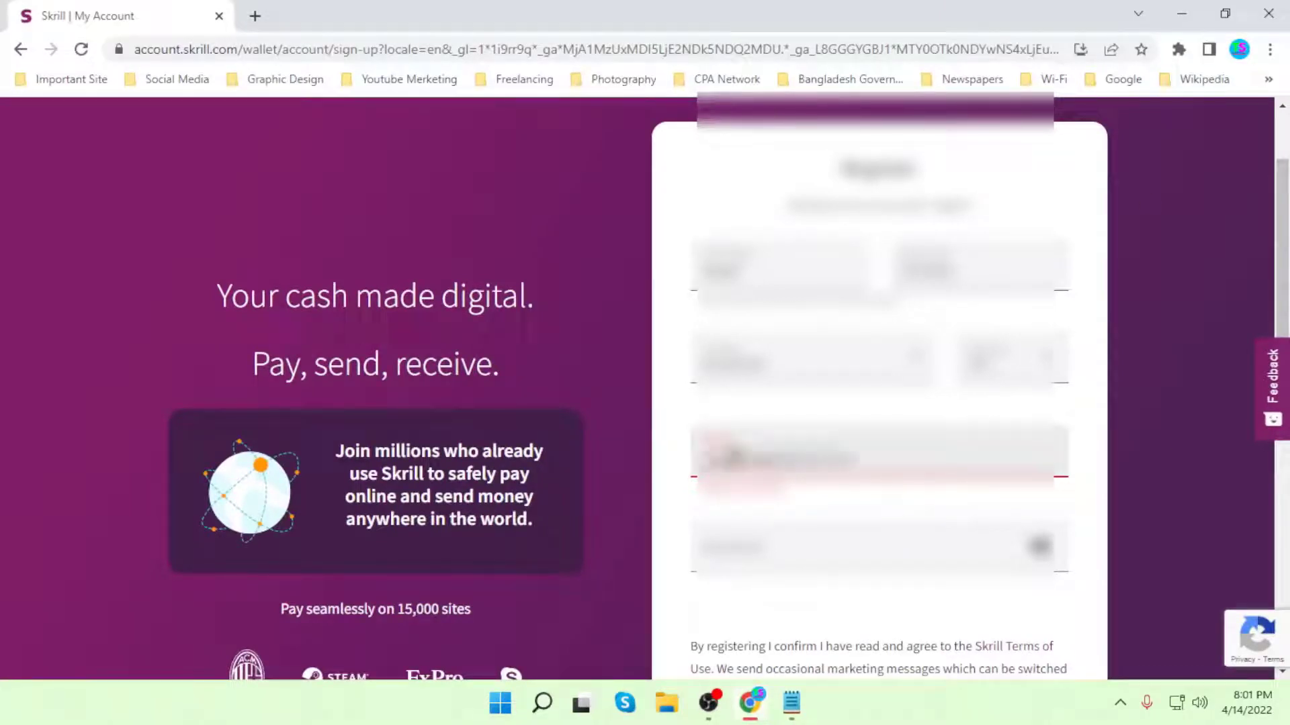
pyautogui.click(792, 548)
pyautogui.hotkey('ctrl', 'v')
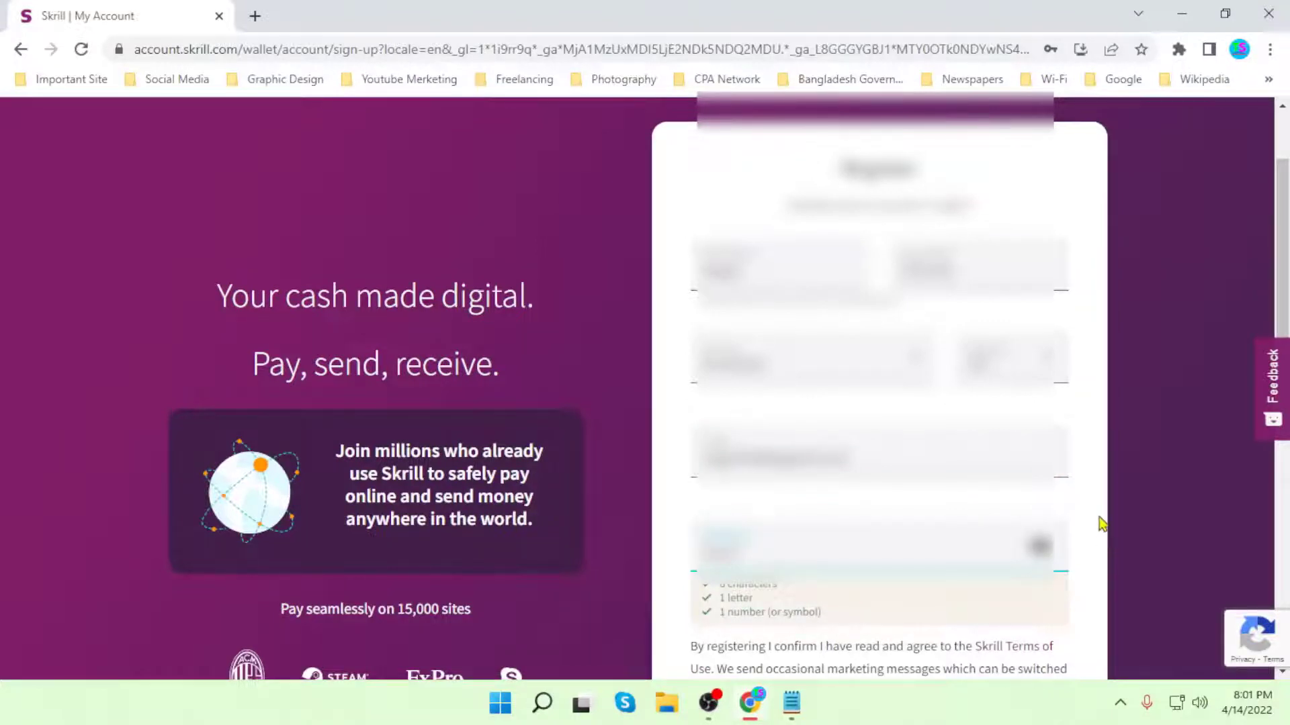
pyautogui.scroll(-4, 1095, 550)
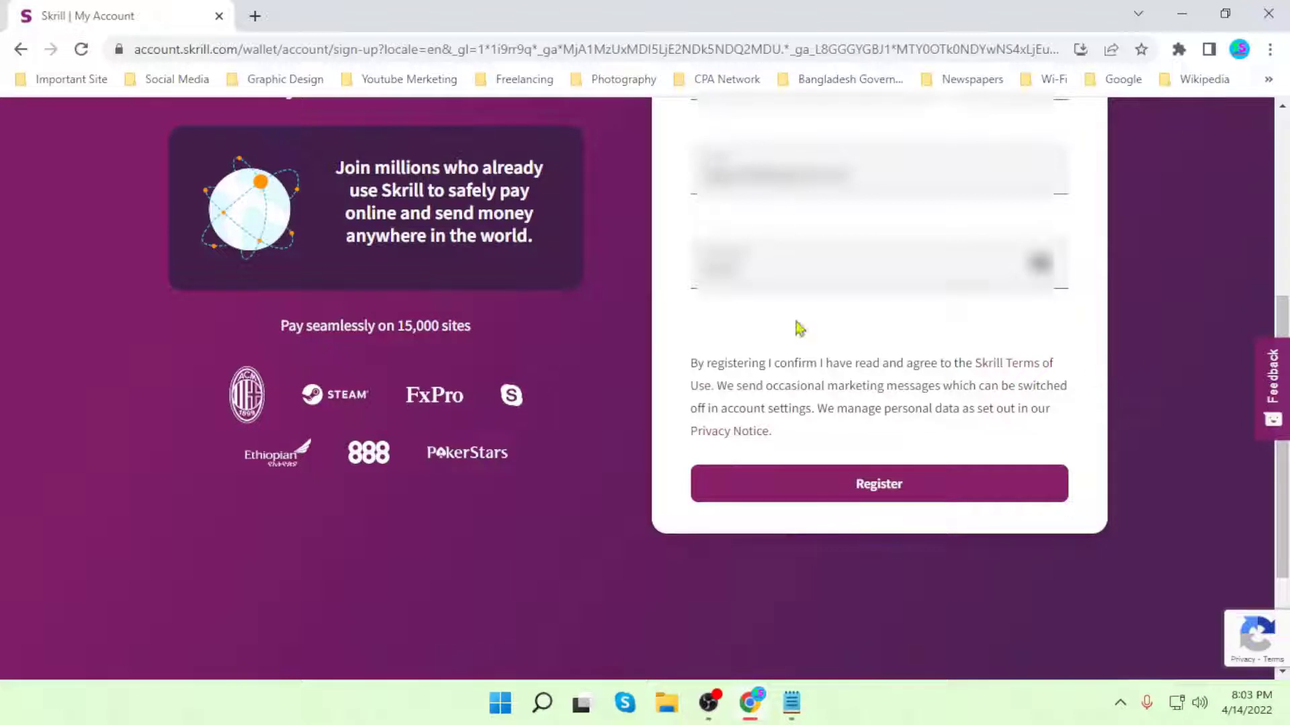
pyautogui.click(876, 495)
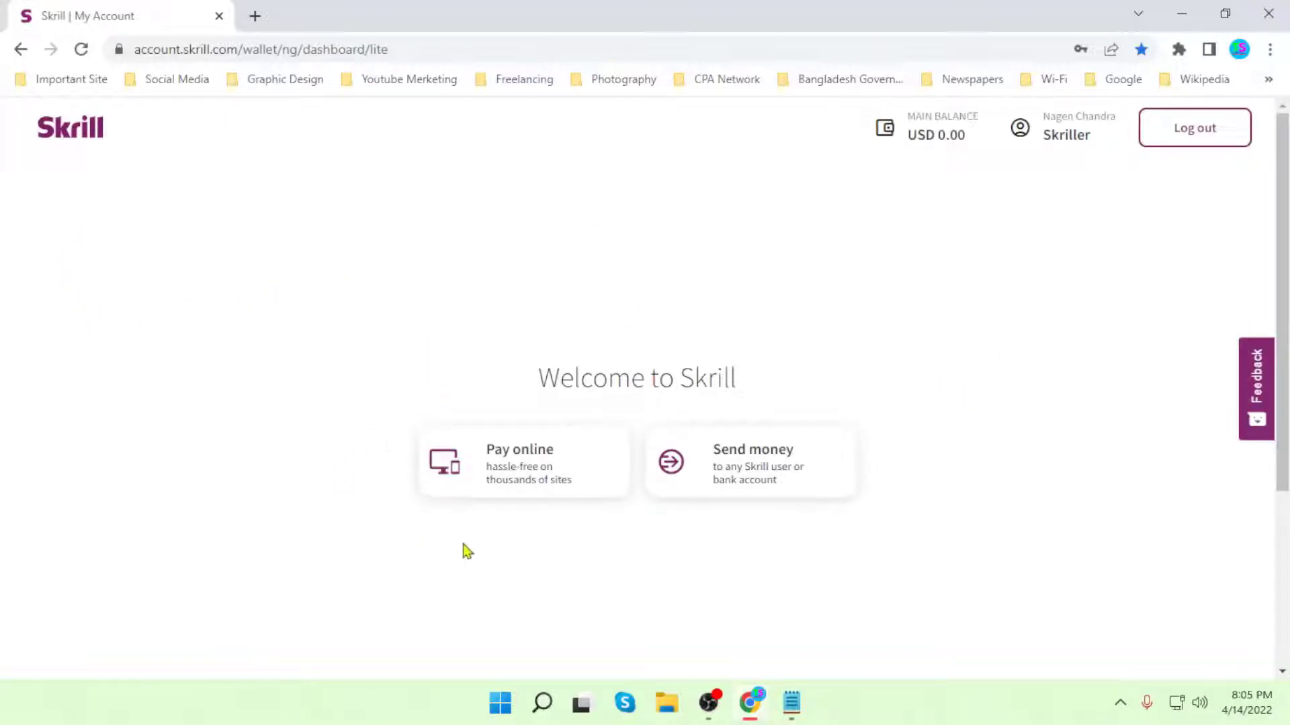
# - Open the Pay online card on the dashboard and choose Get Started
pyautogui.click(523, 464)
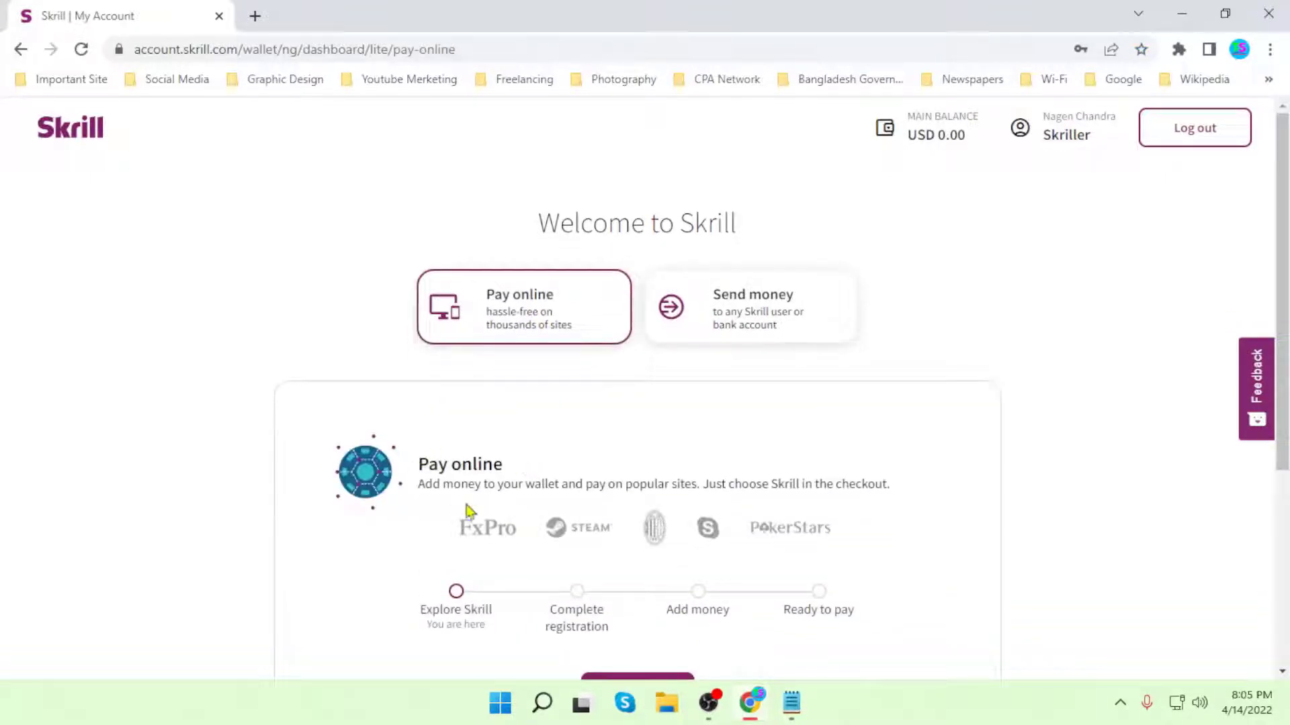
pyautogui.scroll(-3, 437, 544)
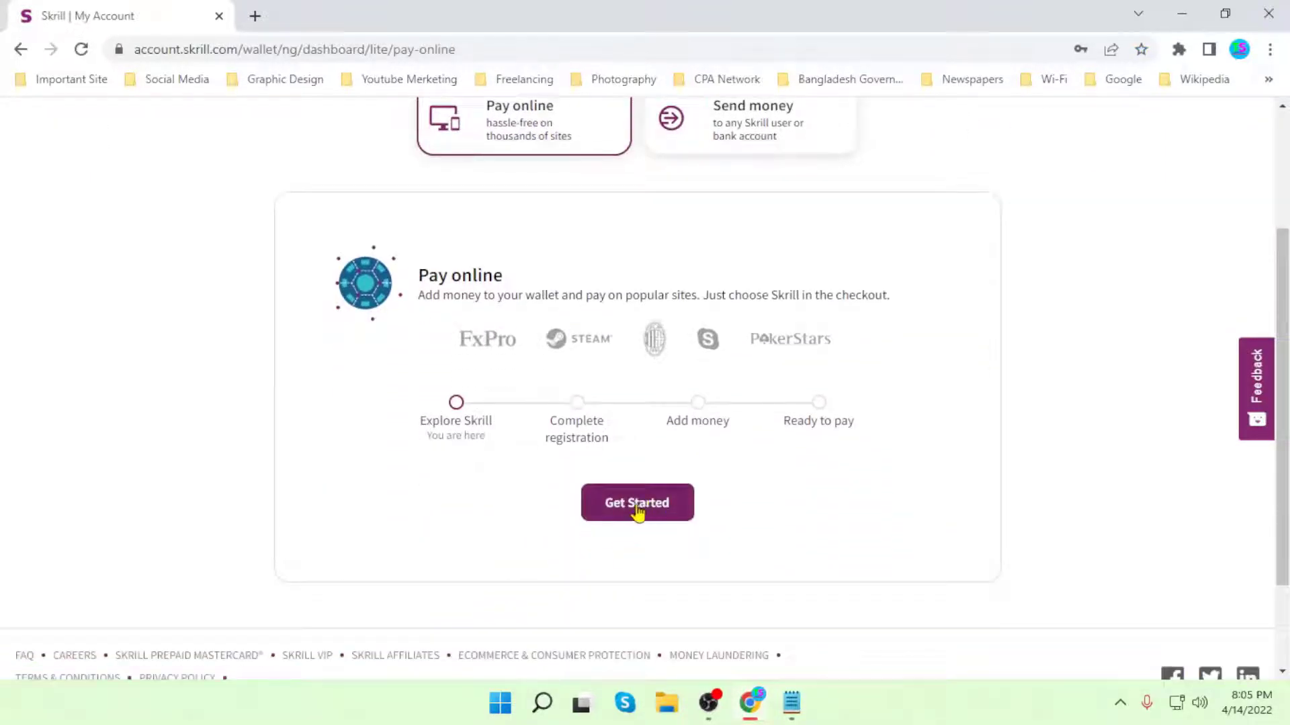
pyautogui.click(638, 509)
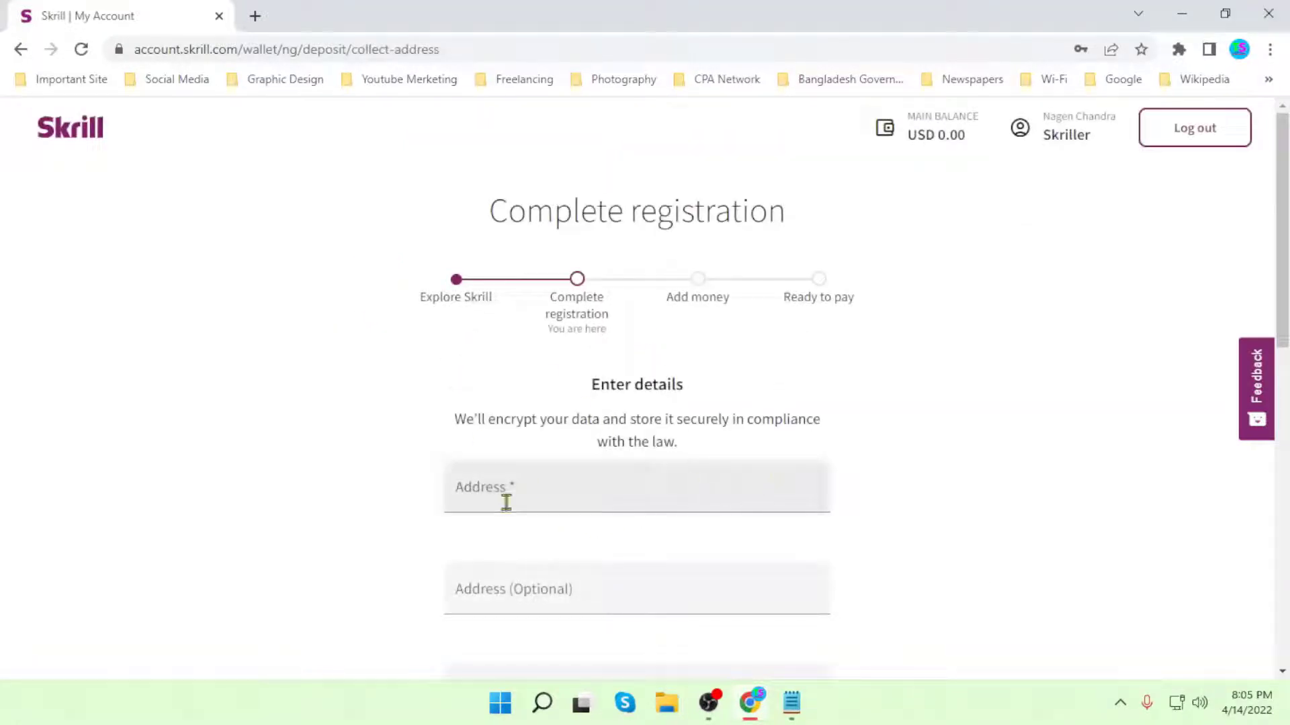
# - Look over the Enter details form down to Phone number, then return to the Address field
pyautogui.scroll(-4, 506, 504)
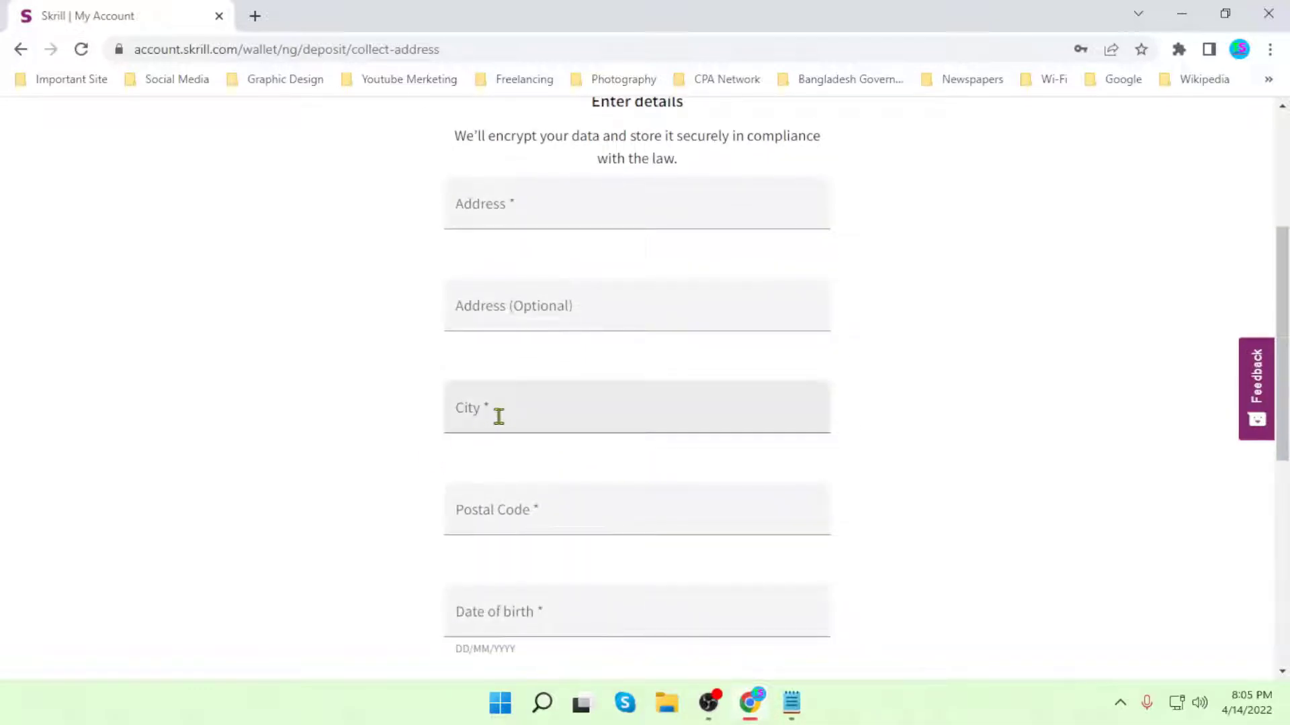
pyautogui.scroll(-1, 516, 423)
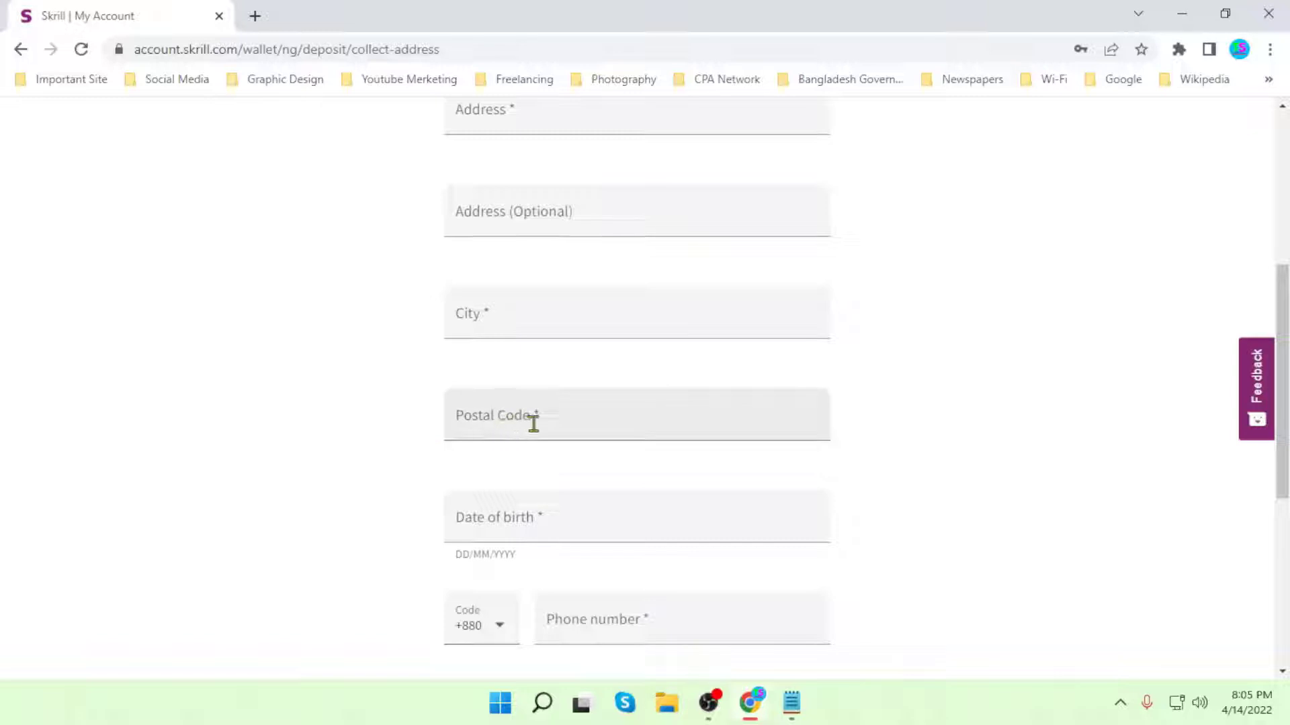
pyautogui.scroll(-1, 560, 423)
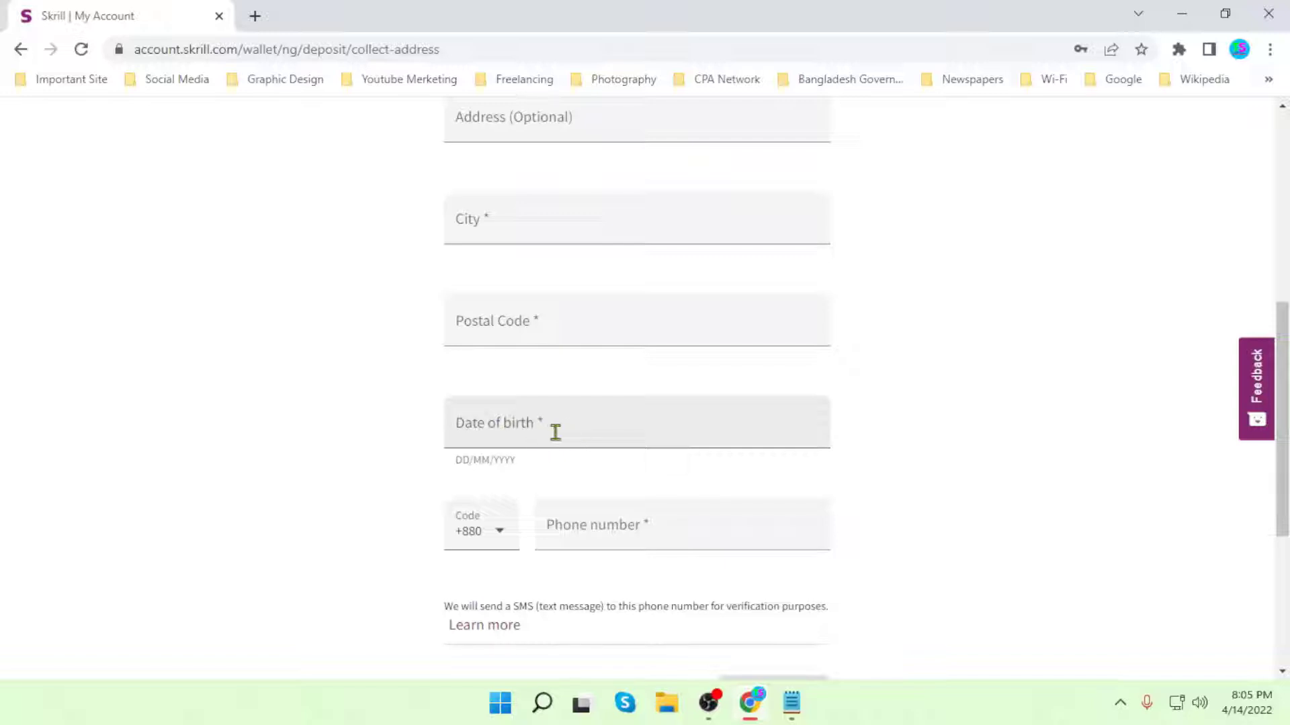
pyautogui.scroll(-1, 556, 433)
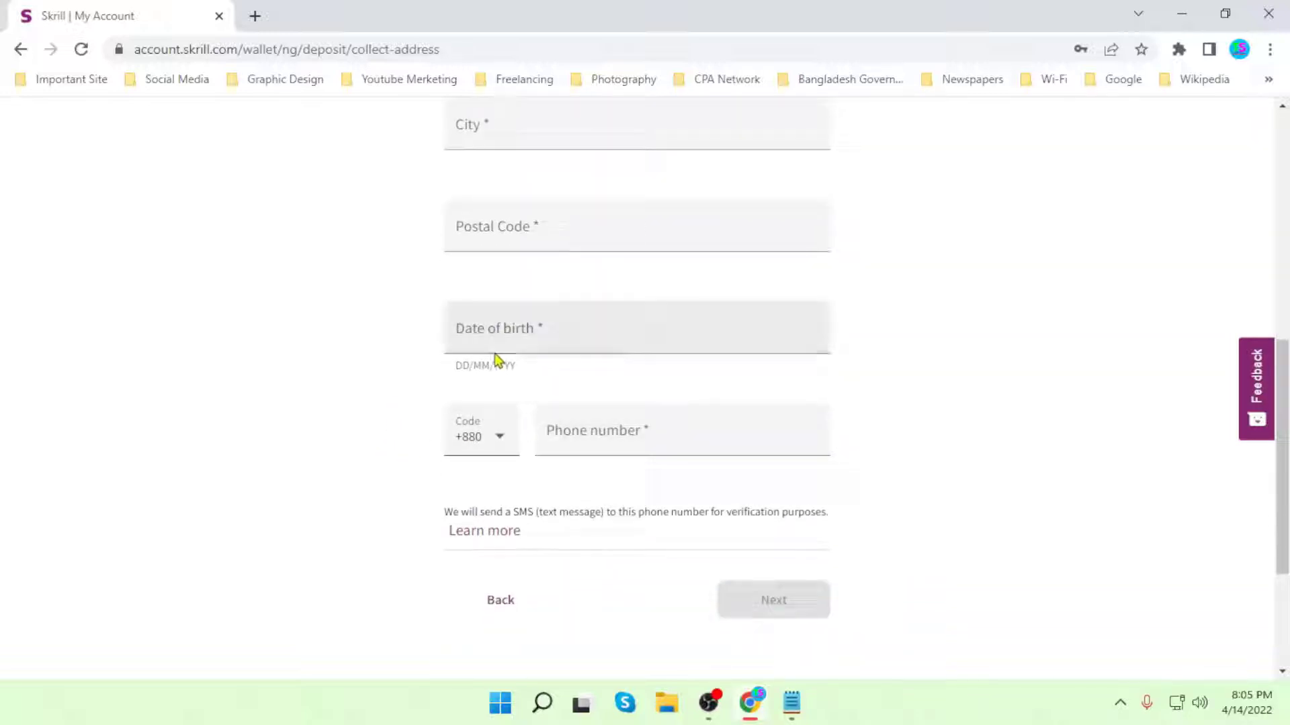
pyautogui.click(602, 437)
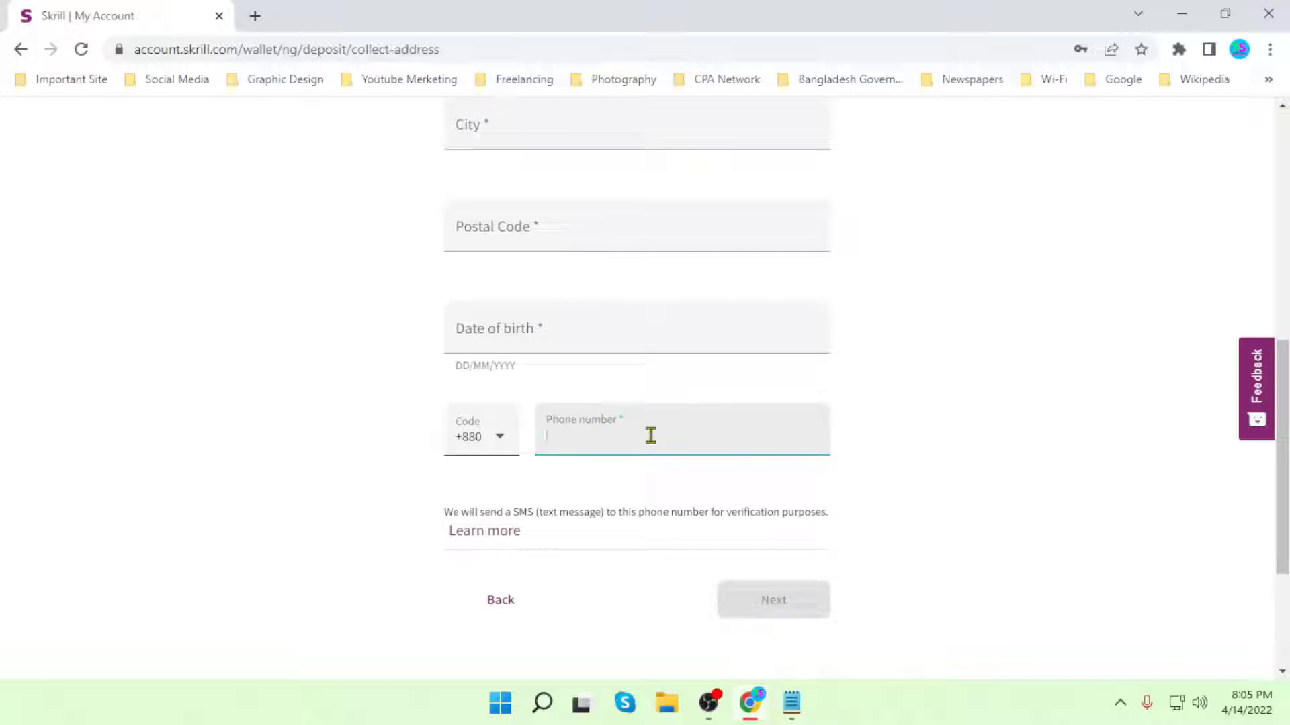
pyautogui.scroll(3, 412, 521)
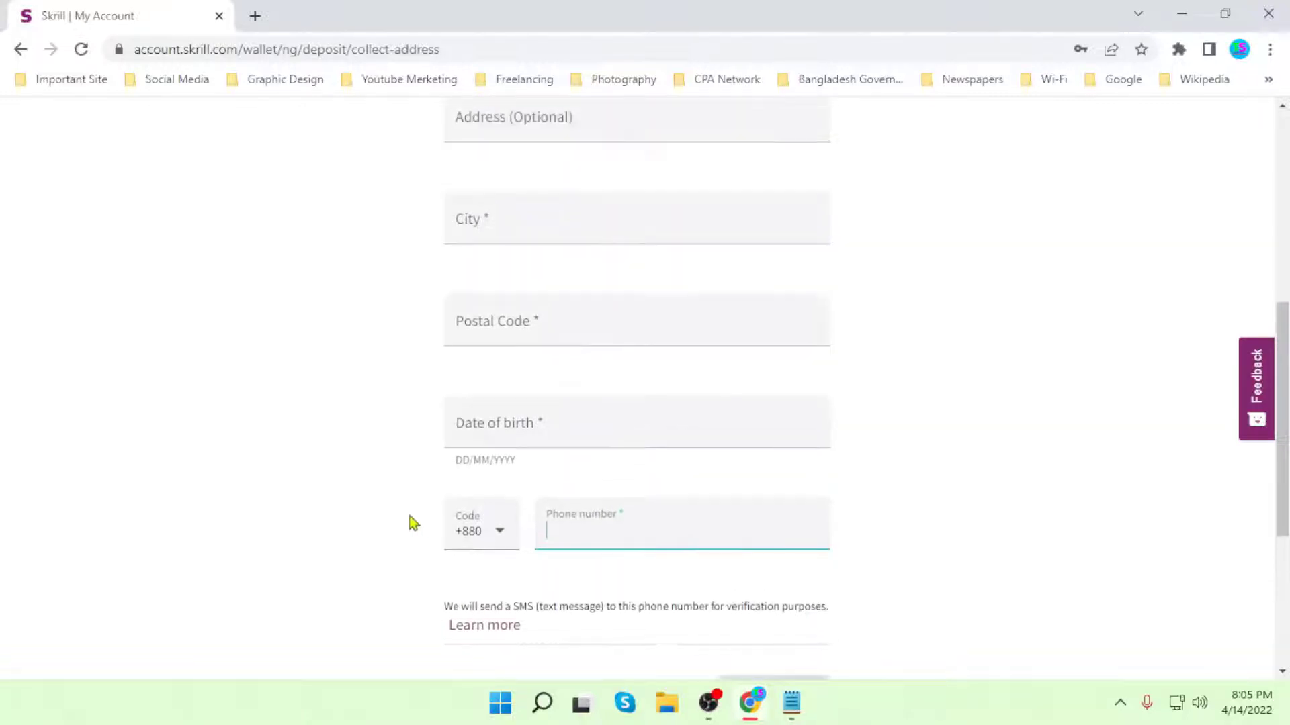
pyautogui.scroll(3, 410, 519)
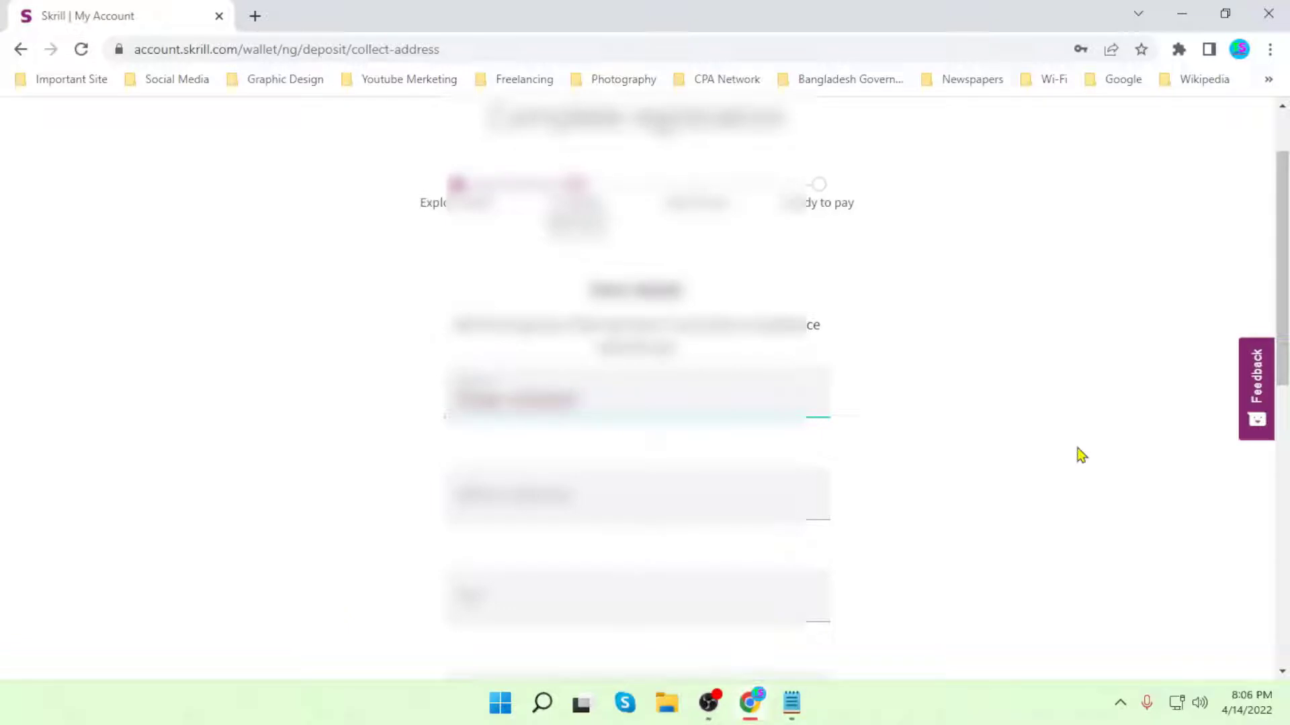
# - Finish the street address, then fill in the City and Postal Code fields
pyautogui.write('addres')
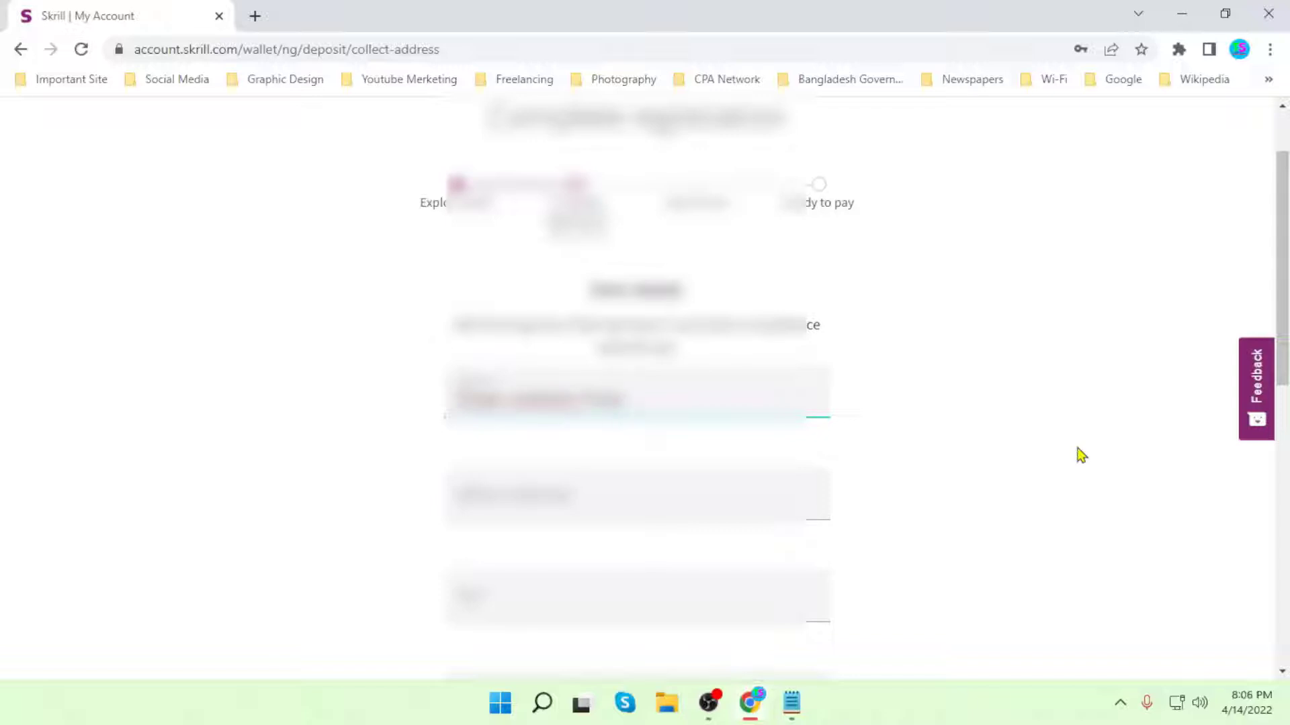
pyautogui.write('street')
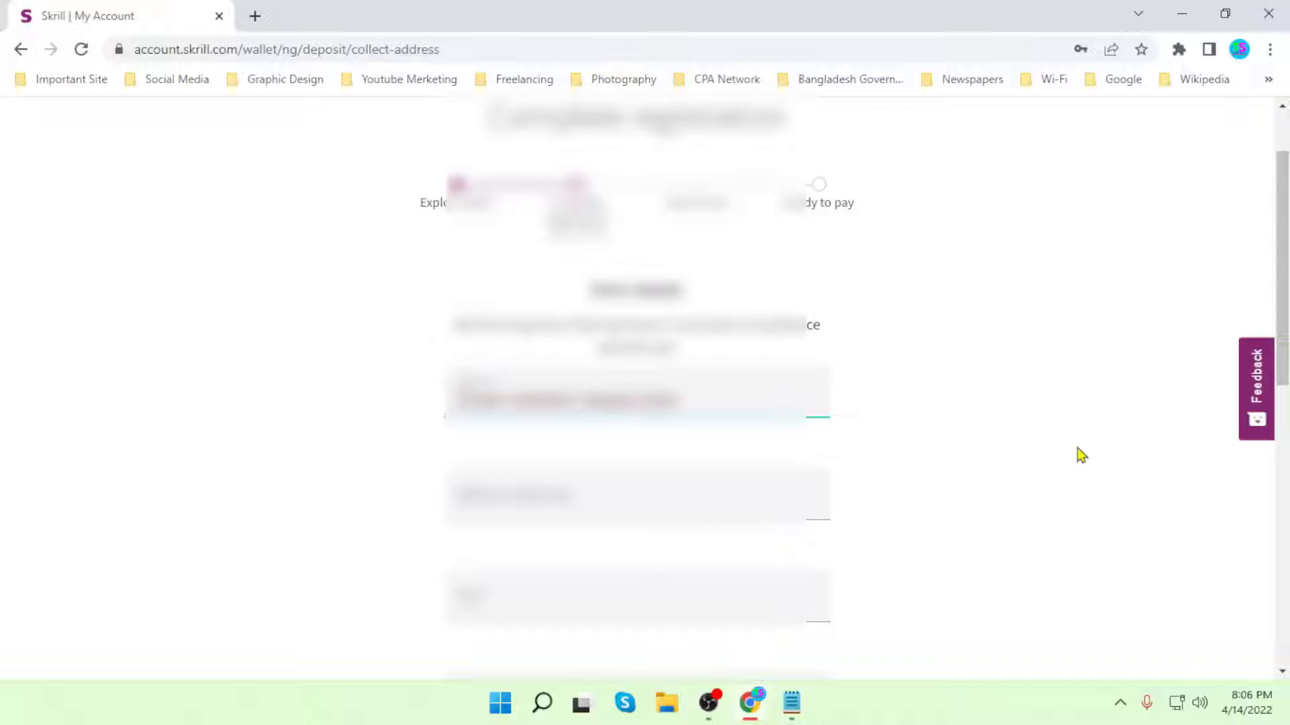
pyautogui.write(',Dhak')
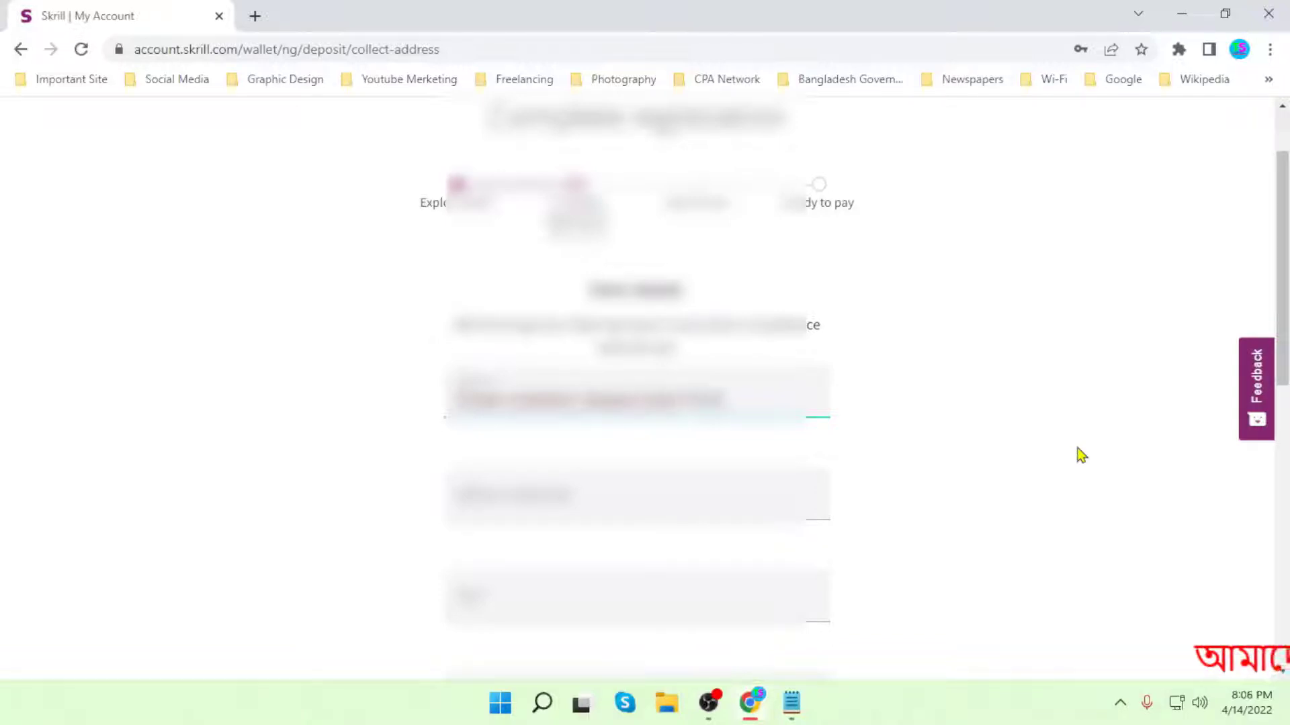
pyautogui.write('a,')
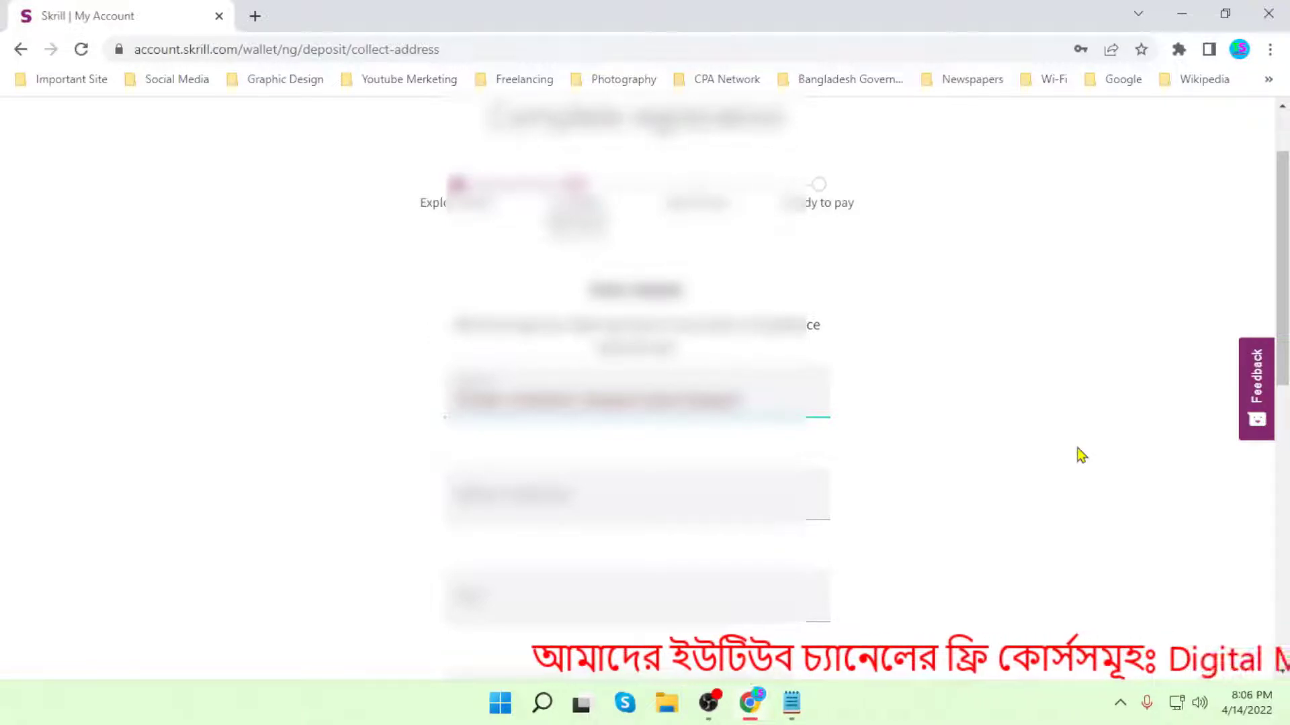
pyautogui.click(521, 498)
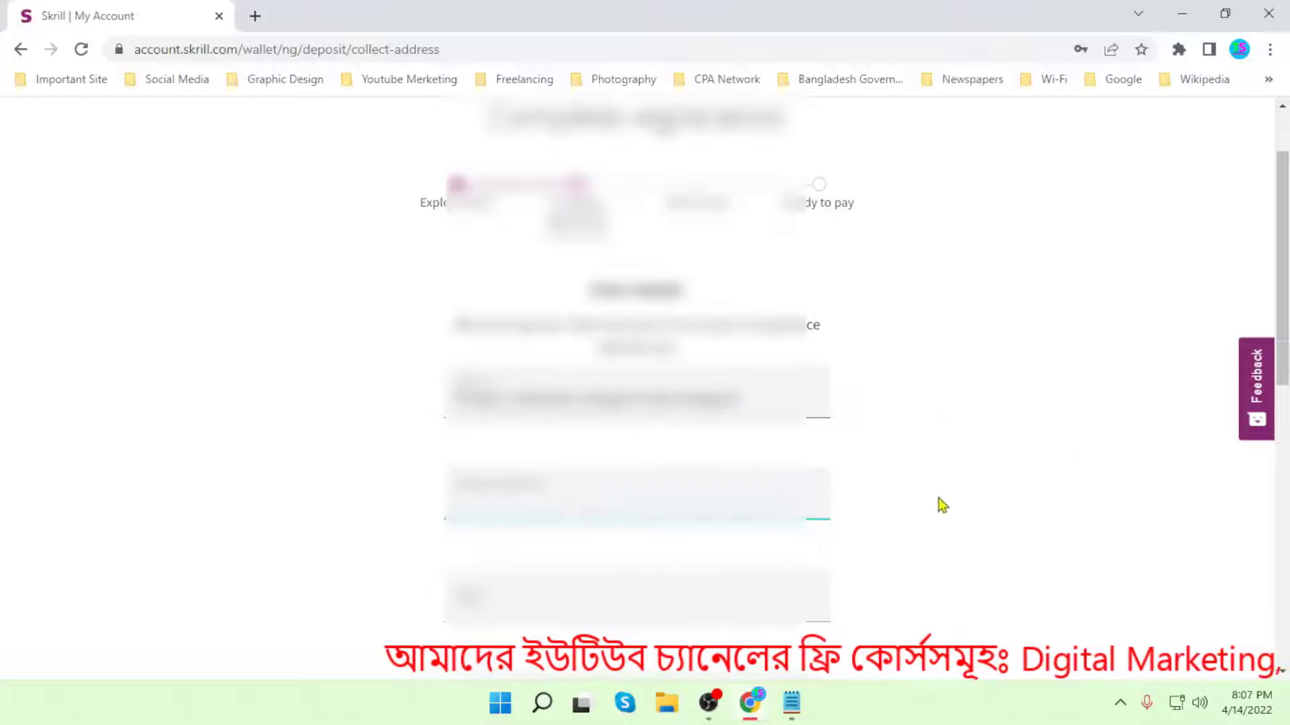
pyautogui.scroll(-3, 874, 497)
pyautogui.click(585, 413)
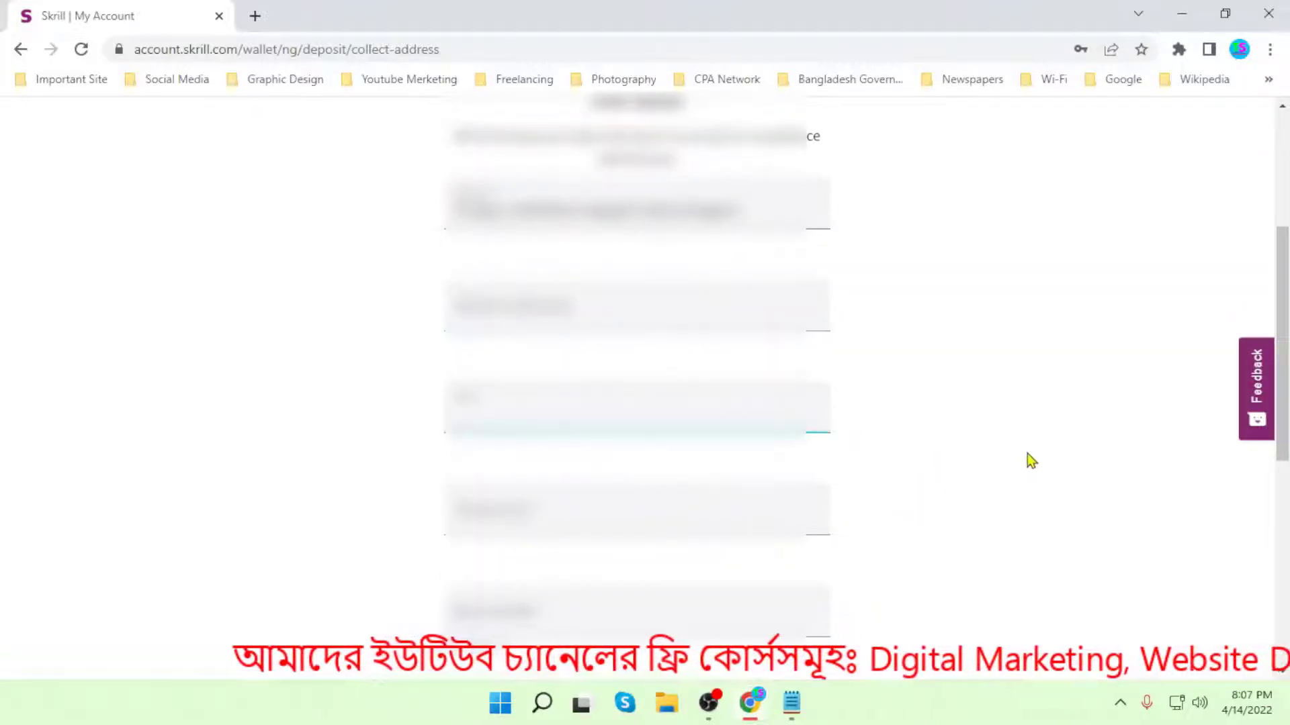
pyautogui.write('Dhaka')
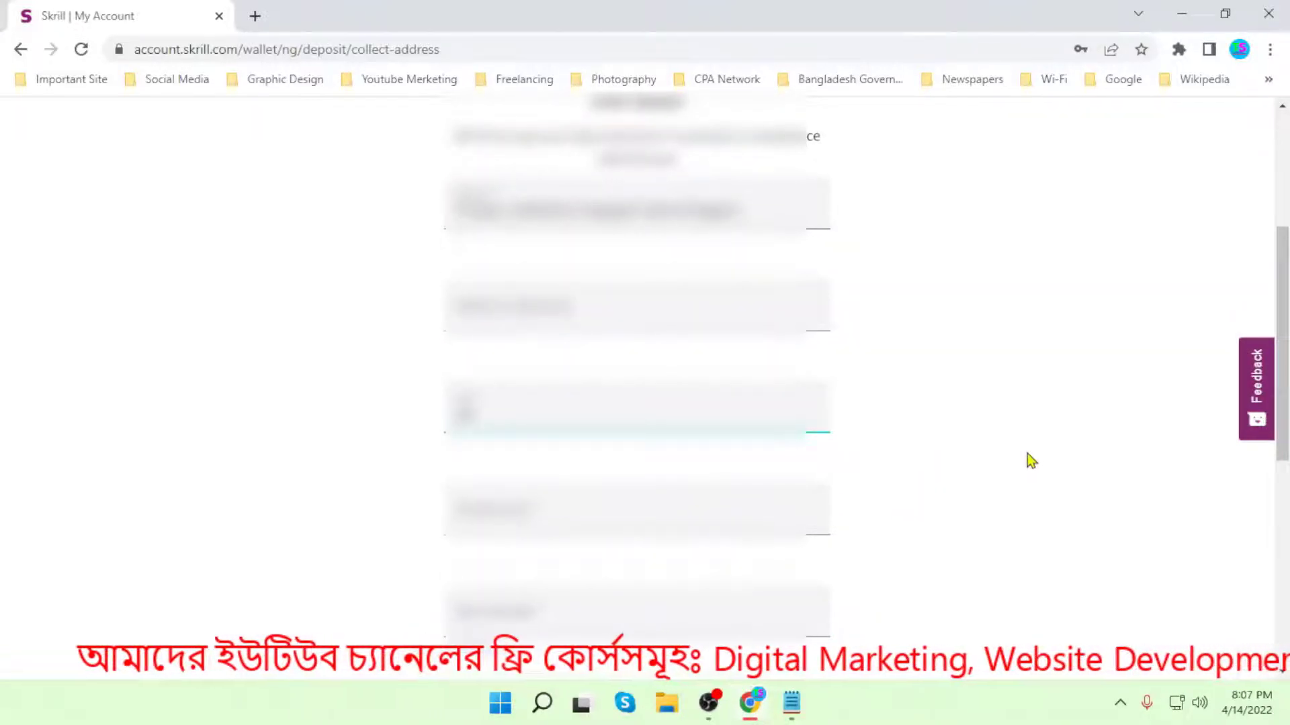
pyautogui.write('a')
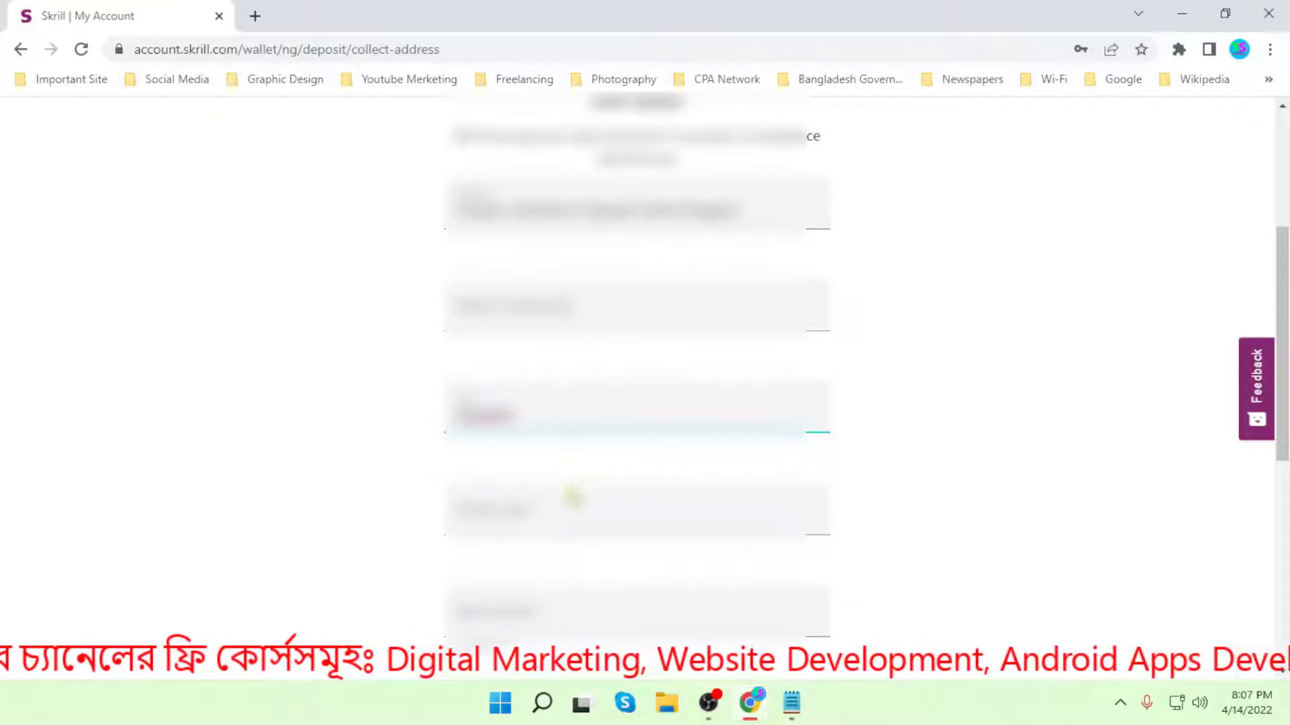
pyautogui.scroll(-2, 551, 487)
pyautogui.click(622, 401)
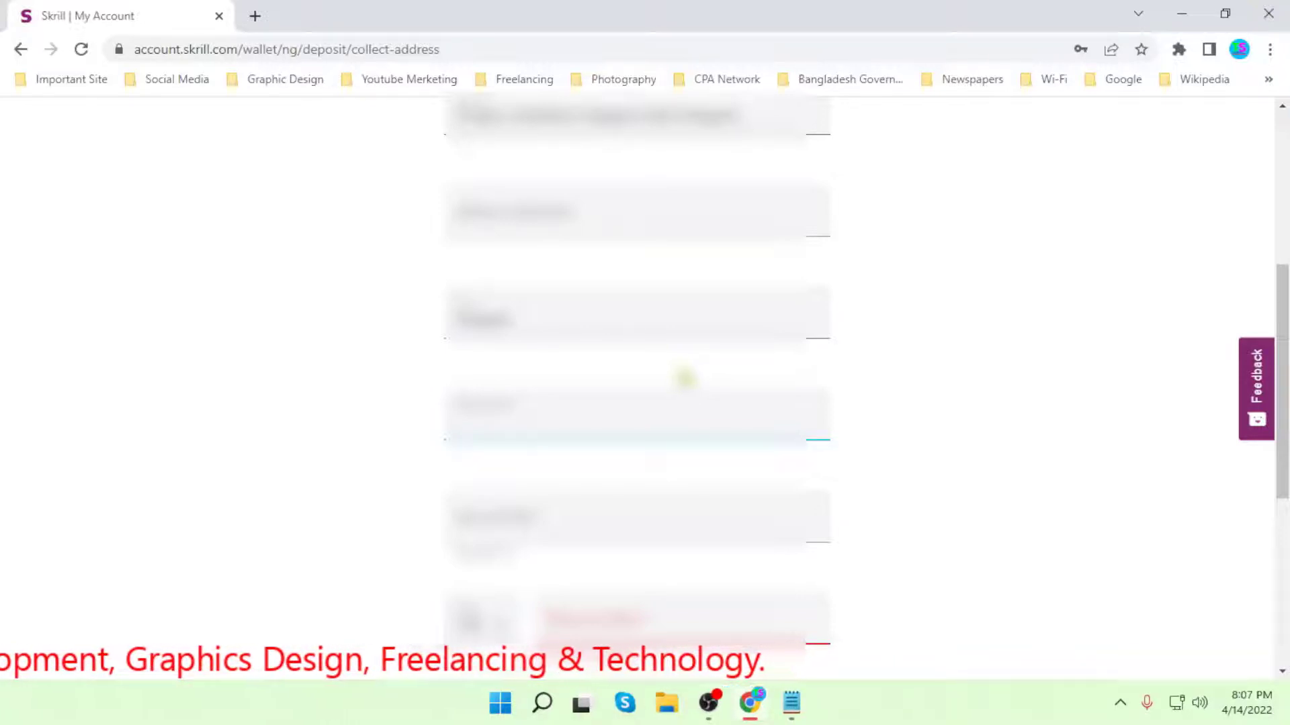
pyautogui.write('10')
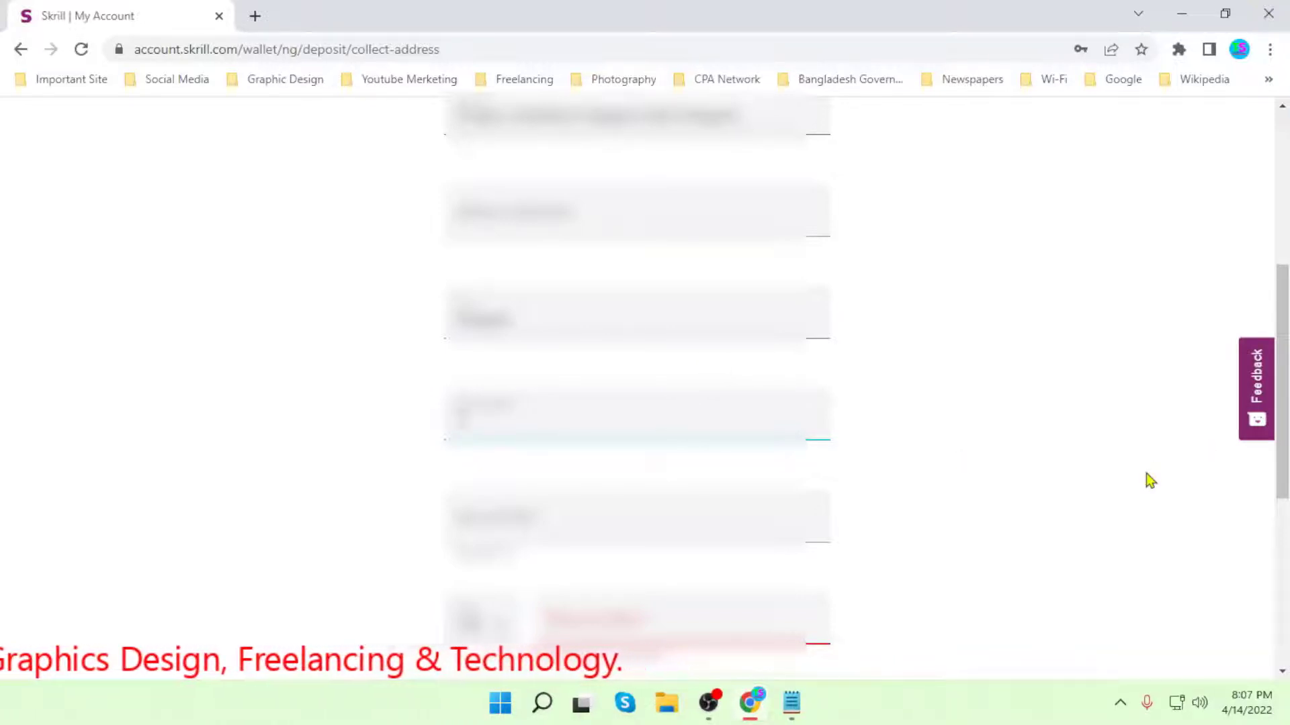
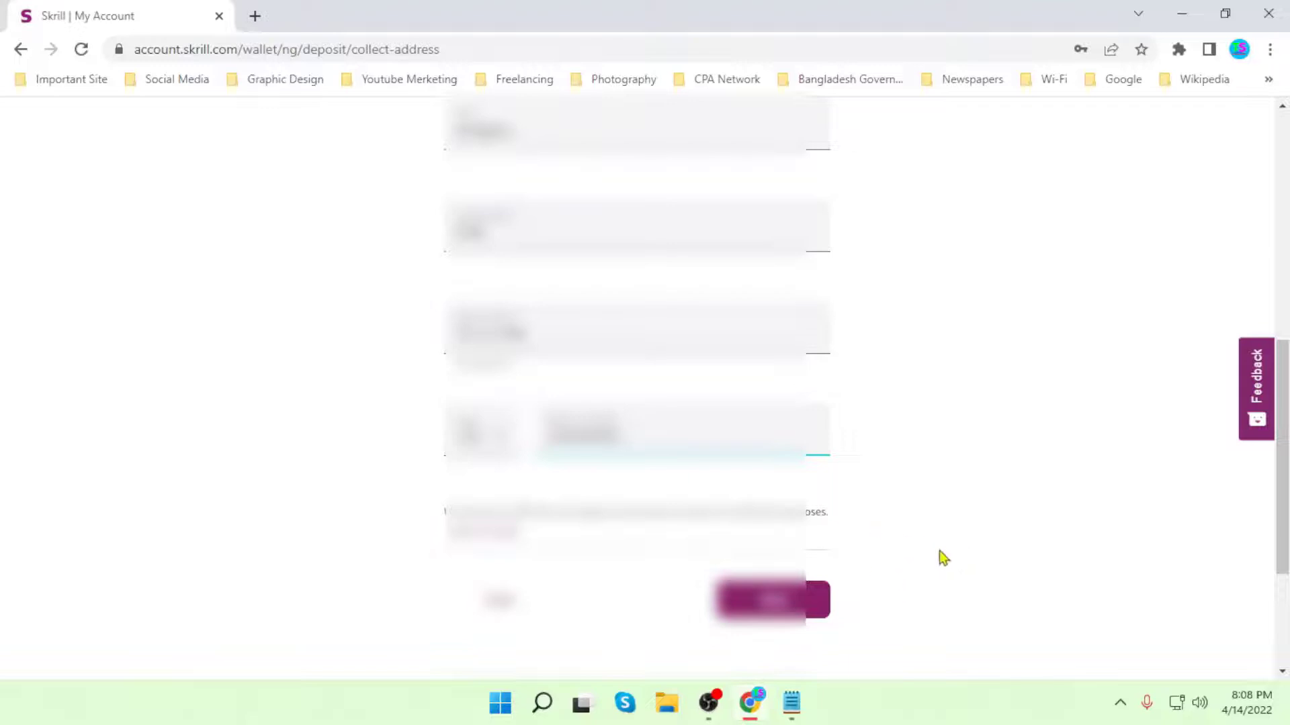
# - Submit the collect-address form with the filled-in address fields and phone number
pyautogui.click(785, 607)
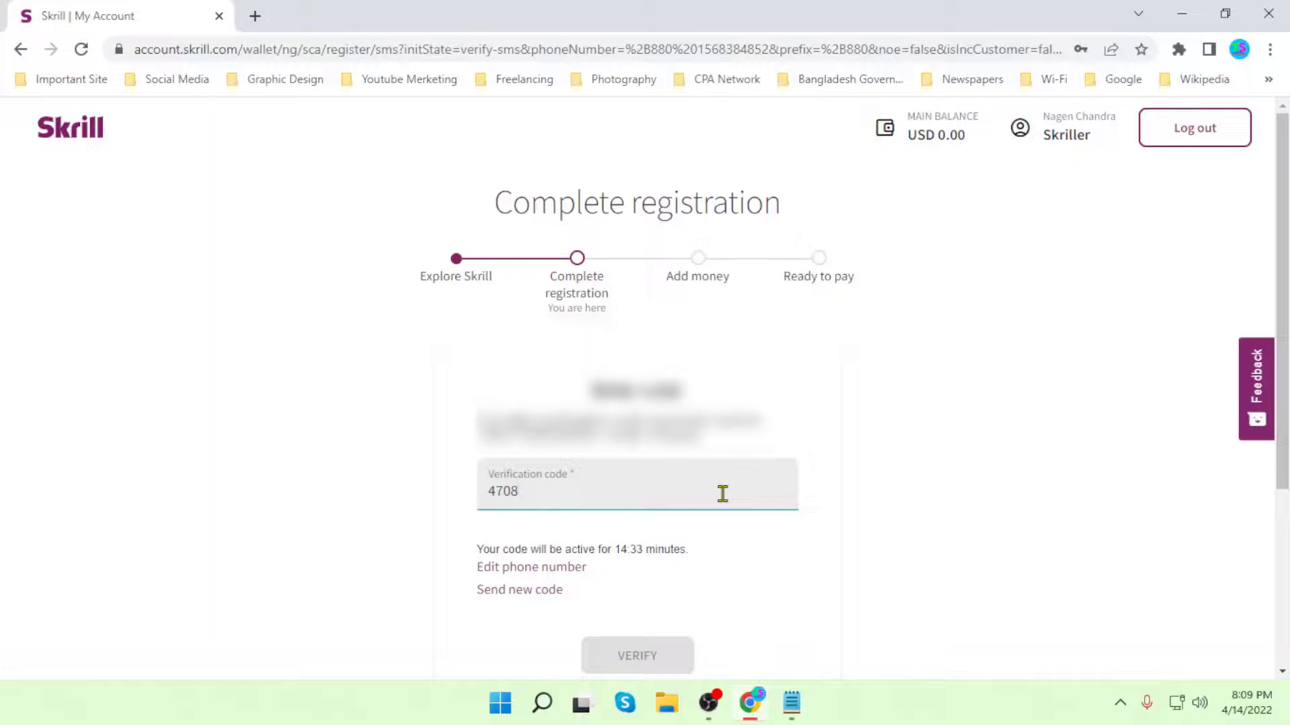
# - Enter the SMS verification code and verify it to confirm the phone number
pyautogui.write('5')
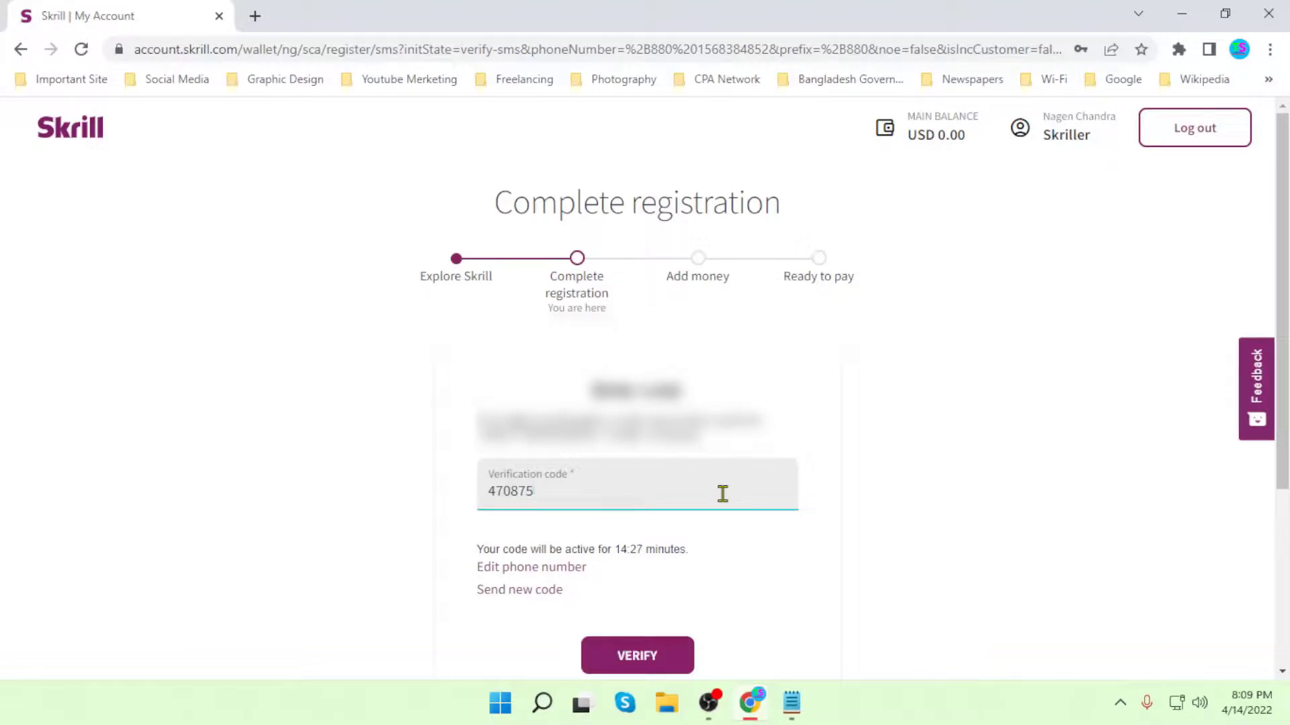
pyautogui.scroll(-1, 714, 530)
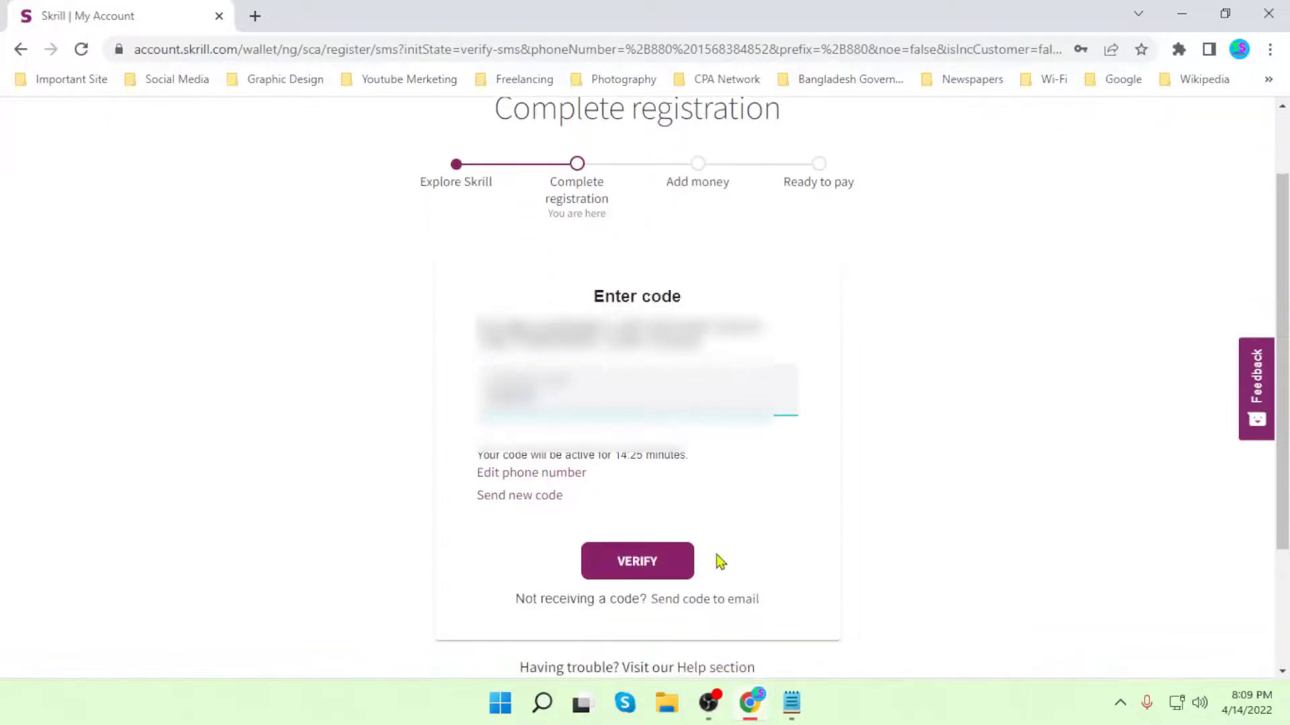
pyautogui.click(635, 573)
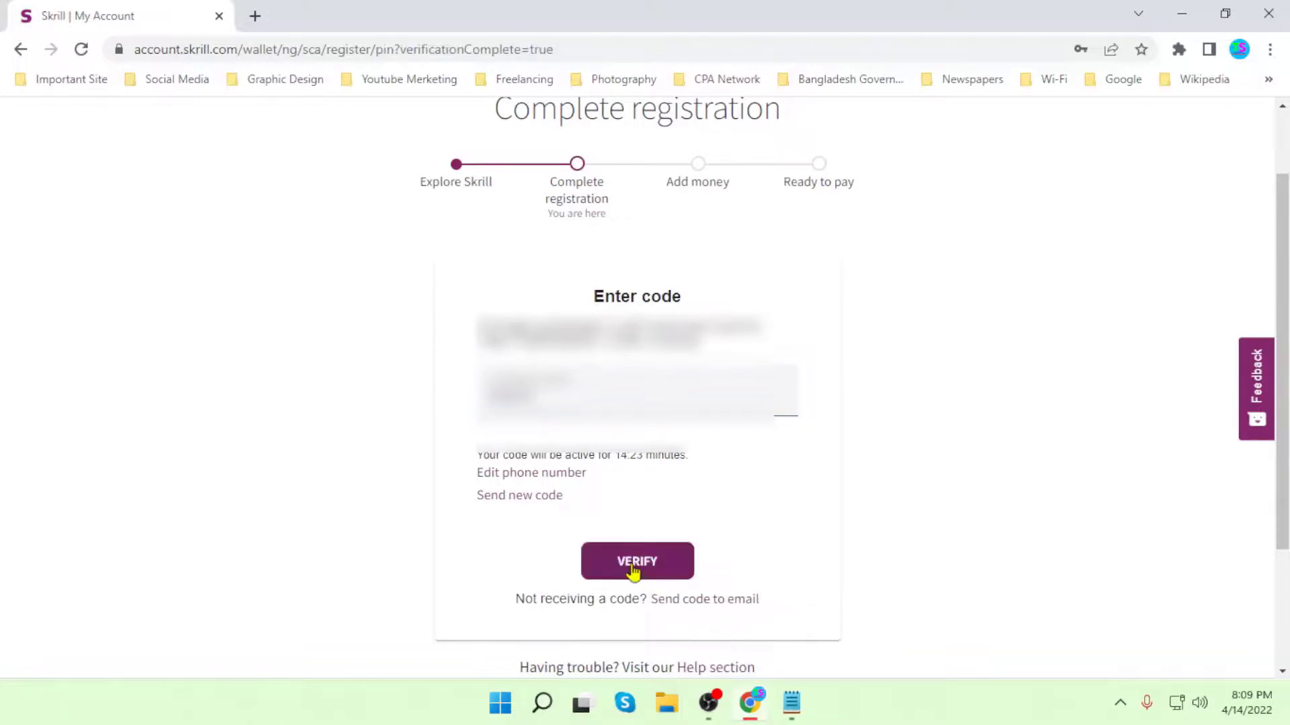
# - Enter the chosen six-digit PIN into the PIN boxes
pyautogui.scroll(-1, 855, 526)
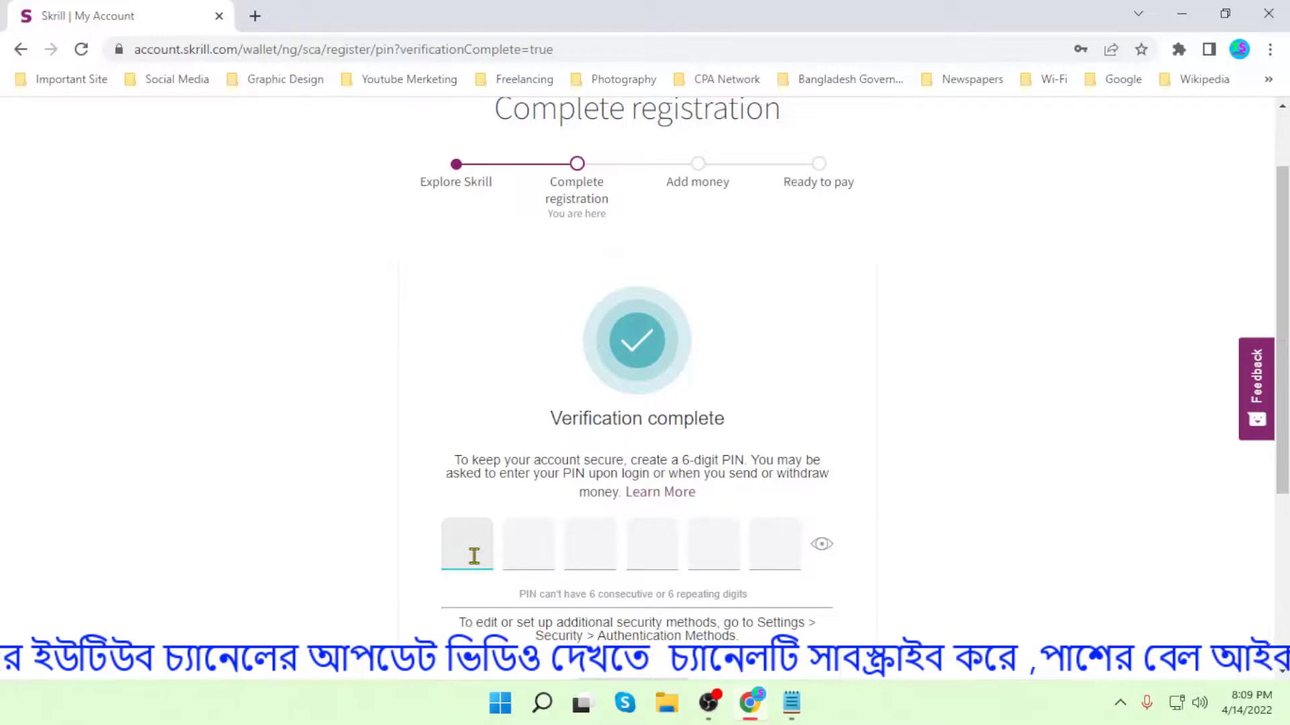
pyautogui.write('1')
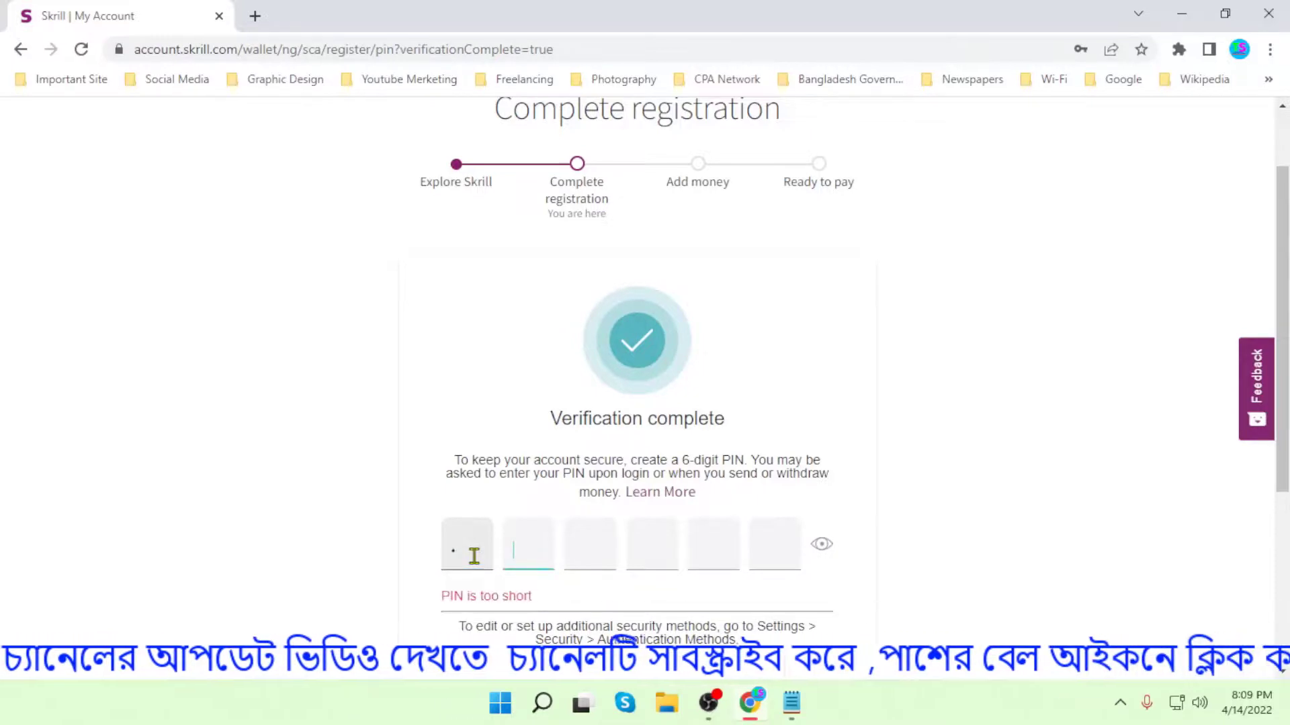
pyautogui.write('1')
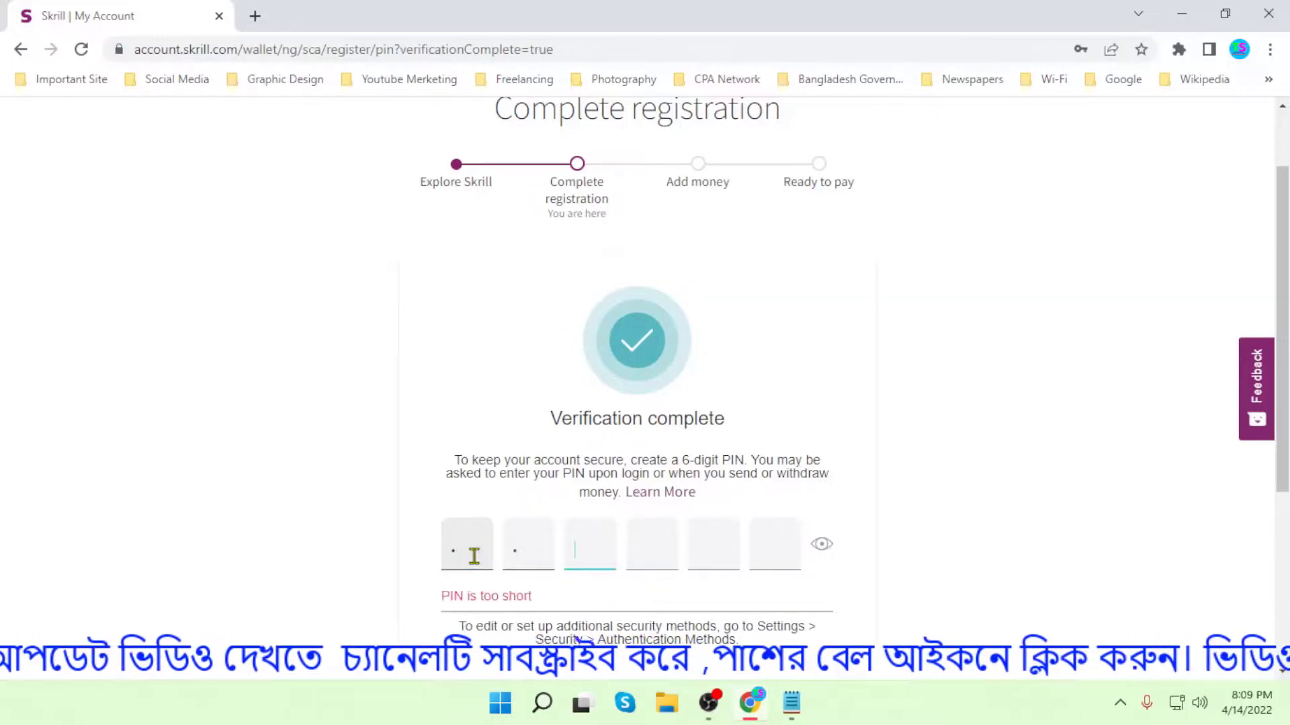
pyautogui.write('1111')
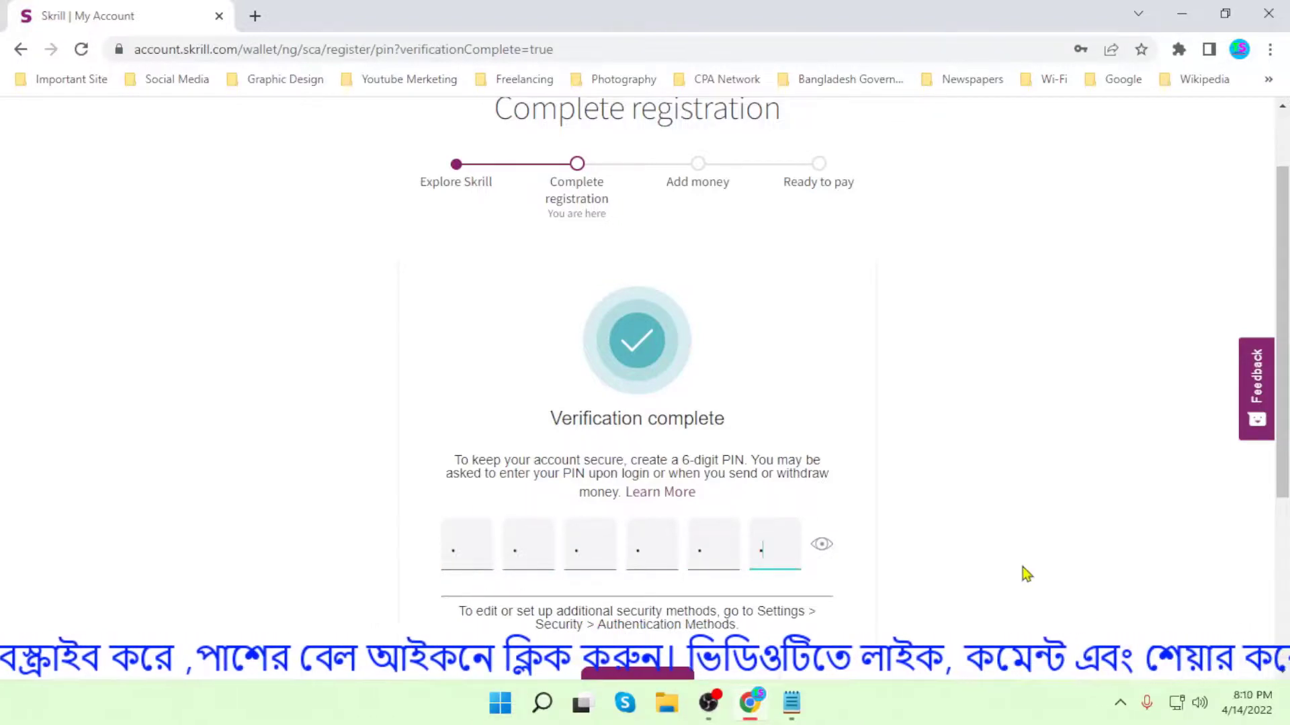
pyautogui.scroll(-3, 1022, 567)
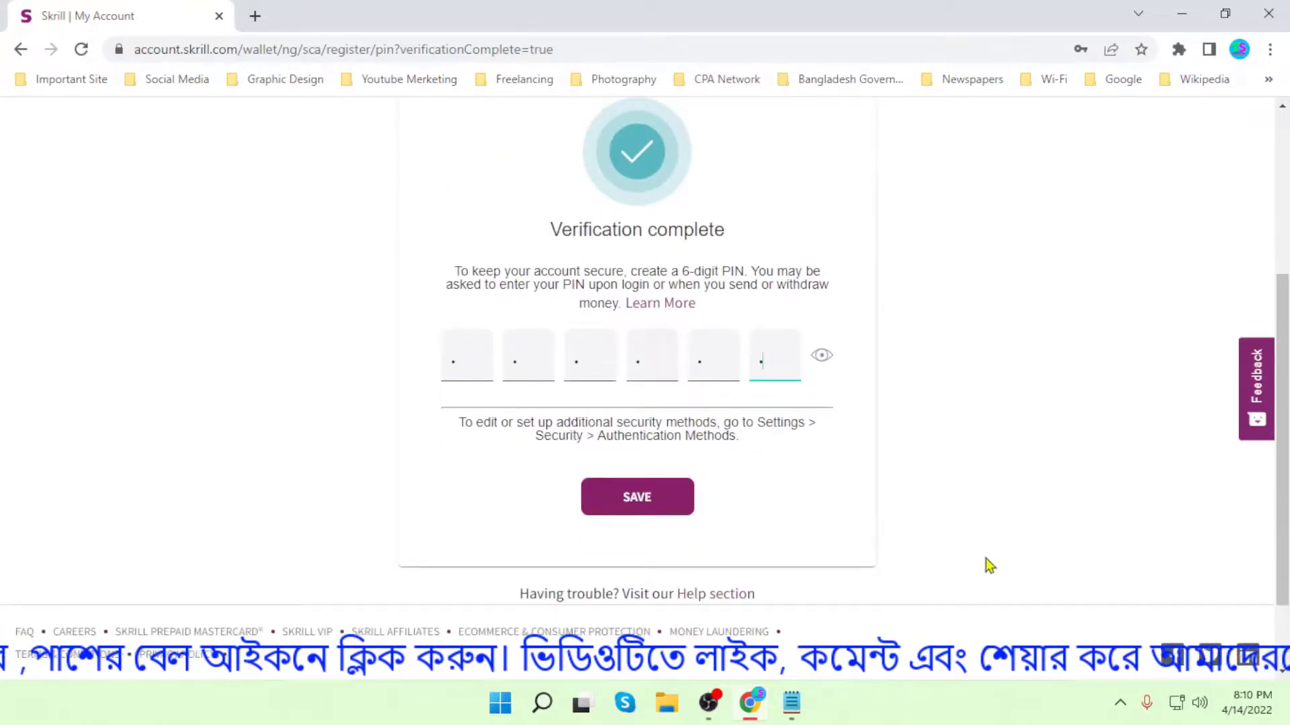
# - Save the new PIN and decline Chrome's password update, landing on the Deposit page
pyautogui.click(635, 502)
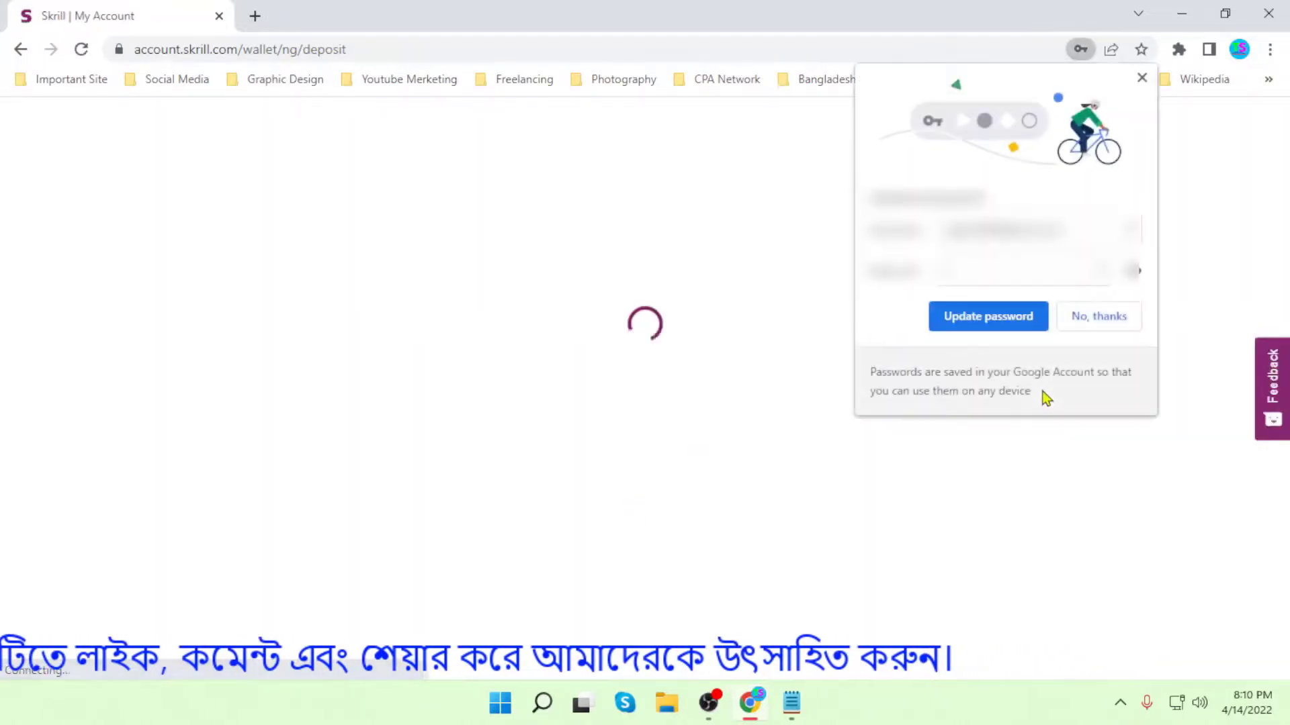
pyautogui.click(1102, 321)
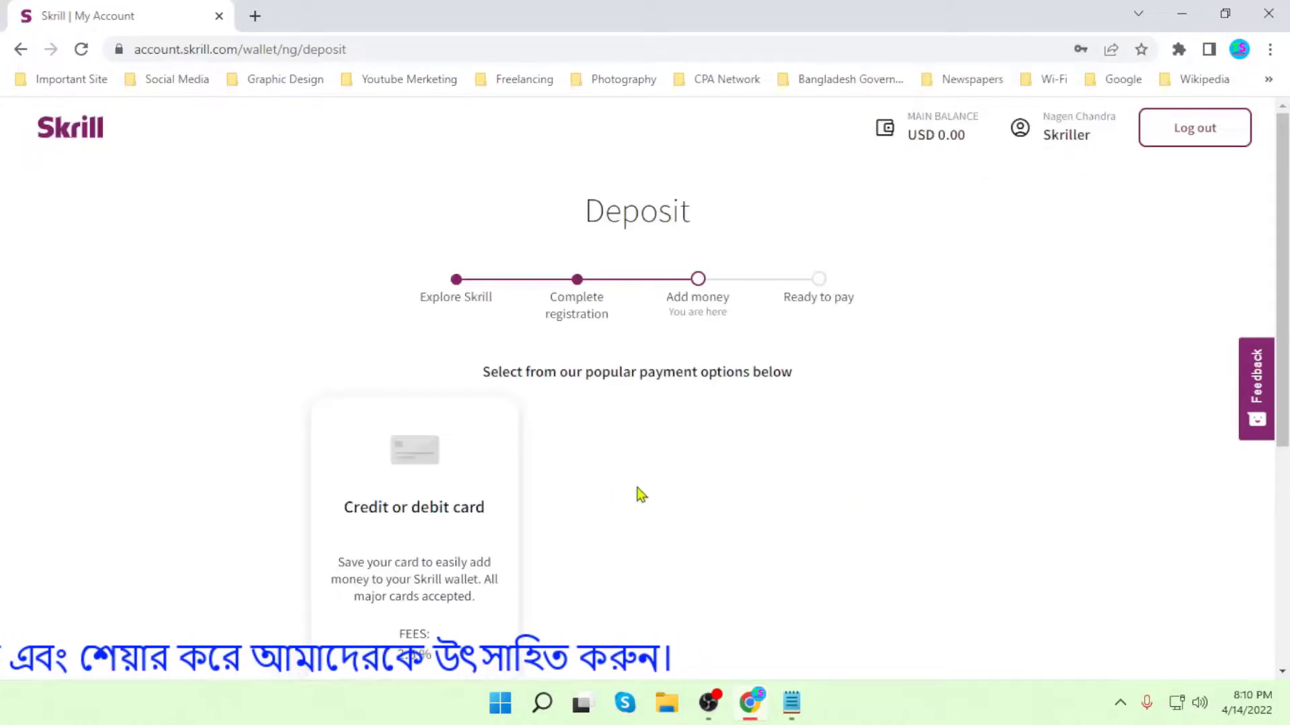
pyautogui.scroll(-1, 638, 510)
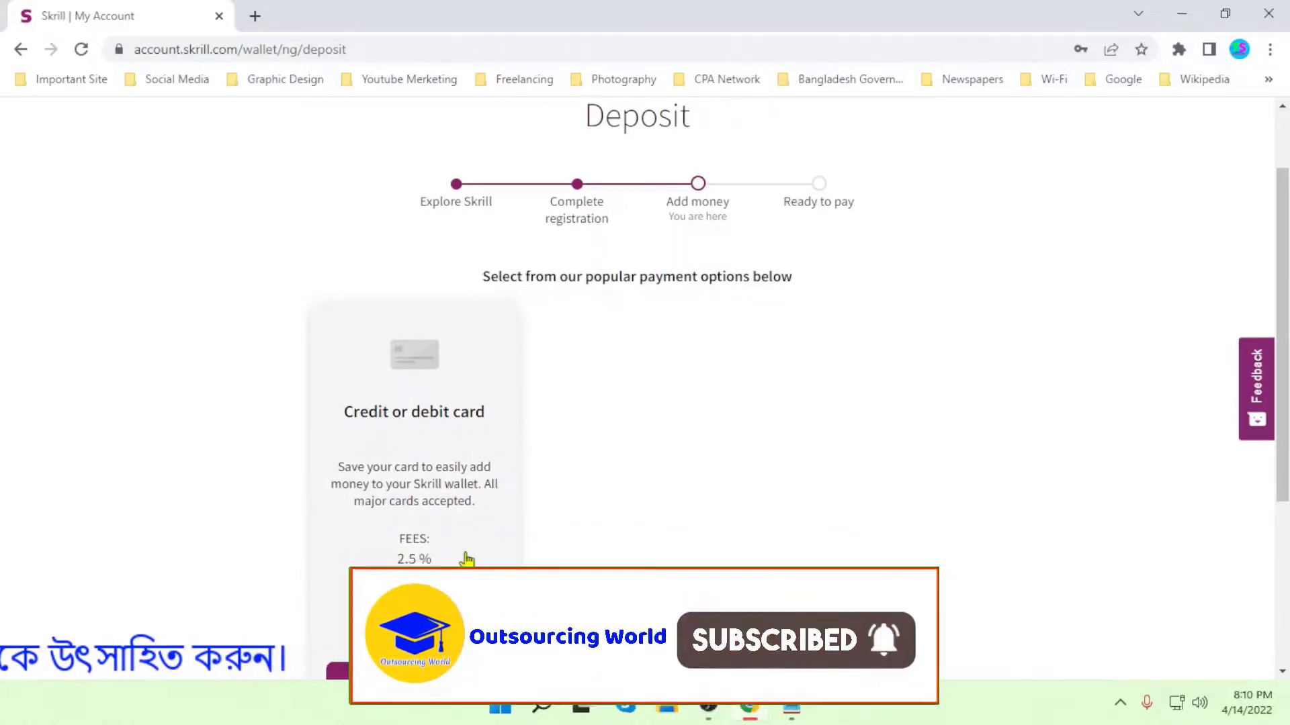
pyautogui.scroll(-1, 469, 557)
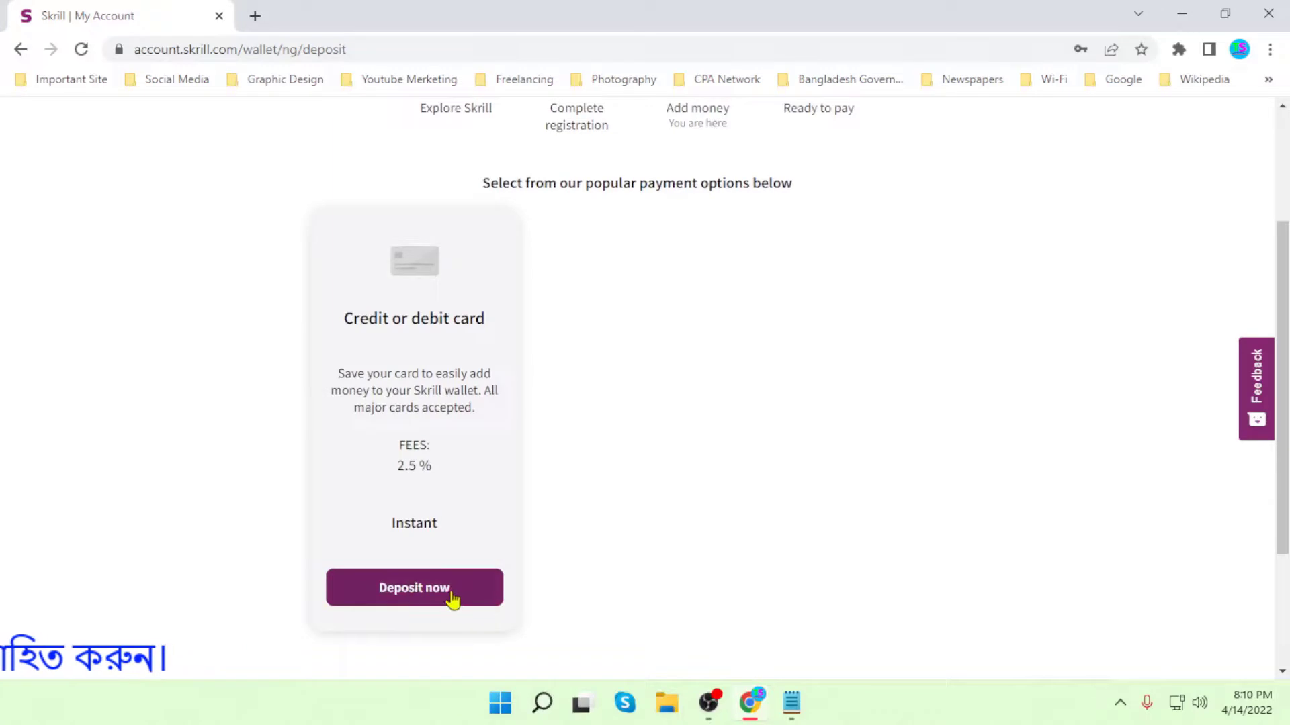
pyautogui.scroll(2, 614, 570)
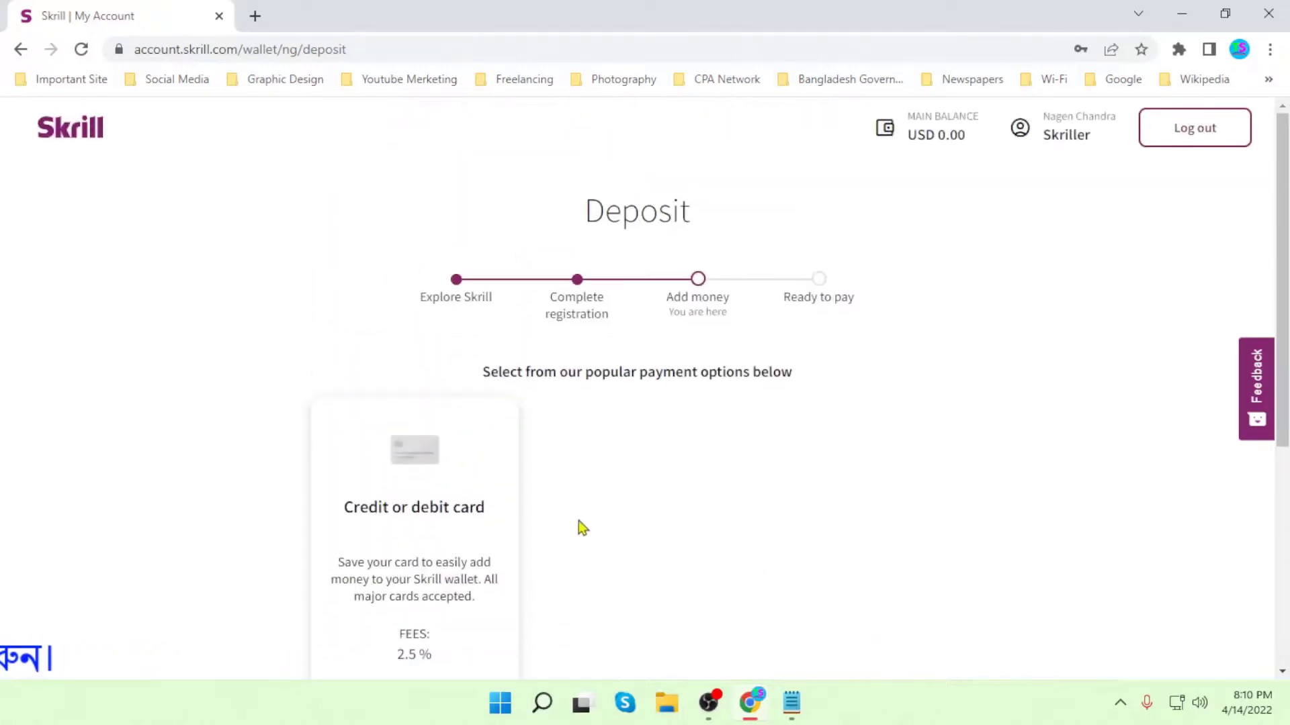
pyautogui.scroll(-1, 578, 521)
pyautogui.scroll(-1, 470, 571)
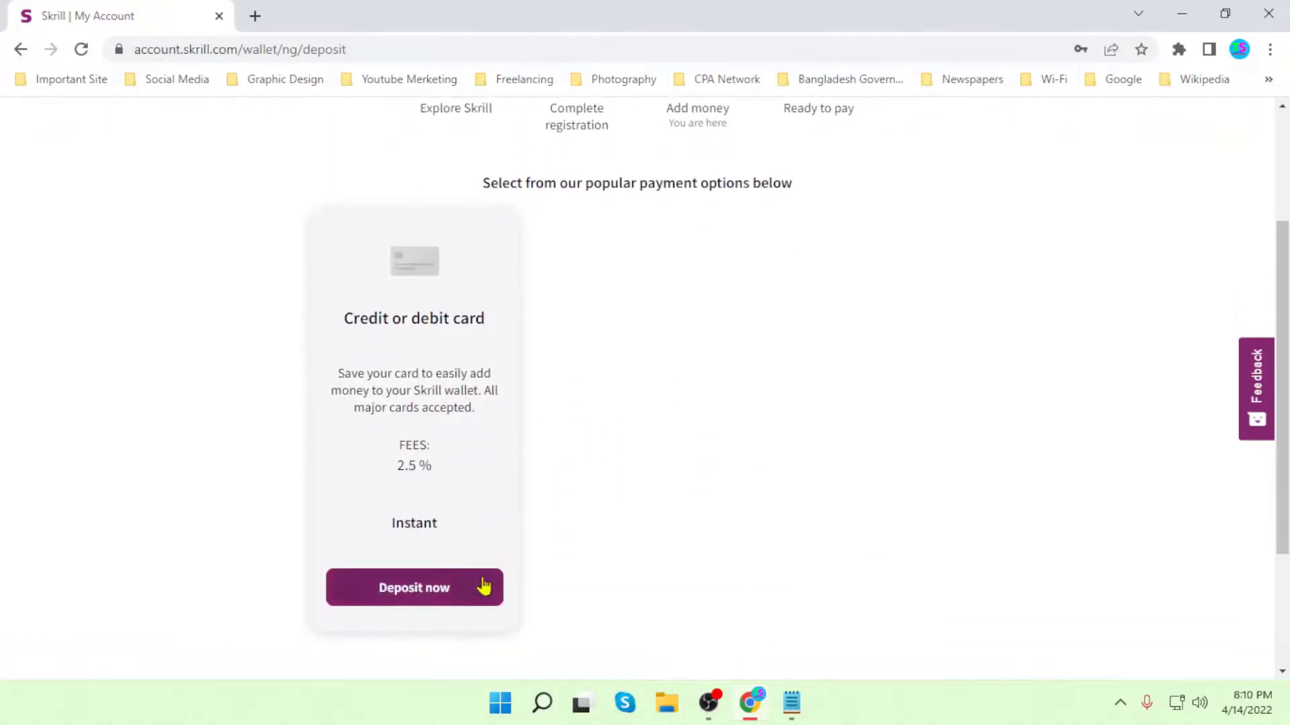
# - Open the credit or debit card deposit form and tick Save card details
pyautogui.click(414, 596)
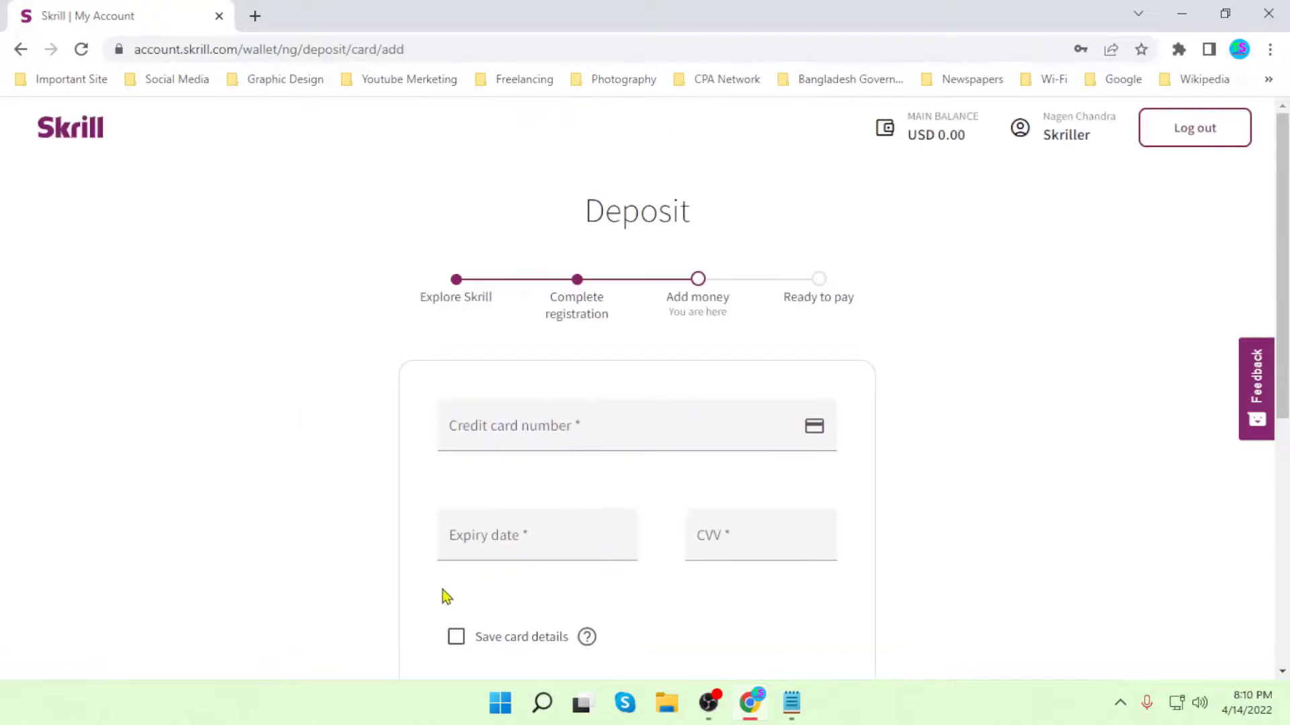
pyautogui.scroll(-1, 580, 463)
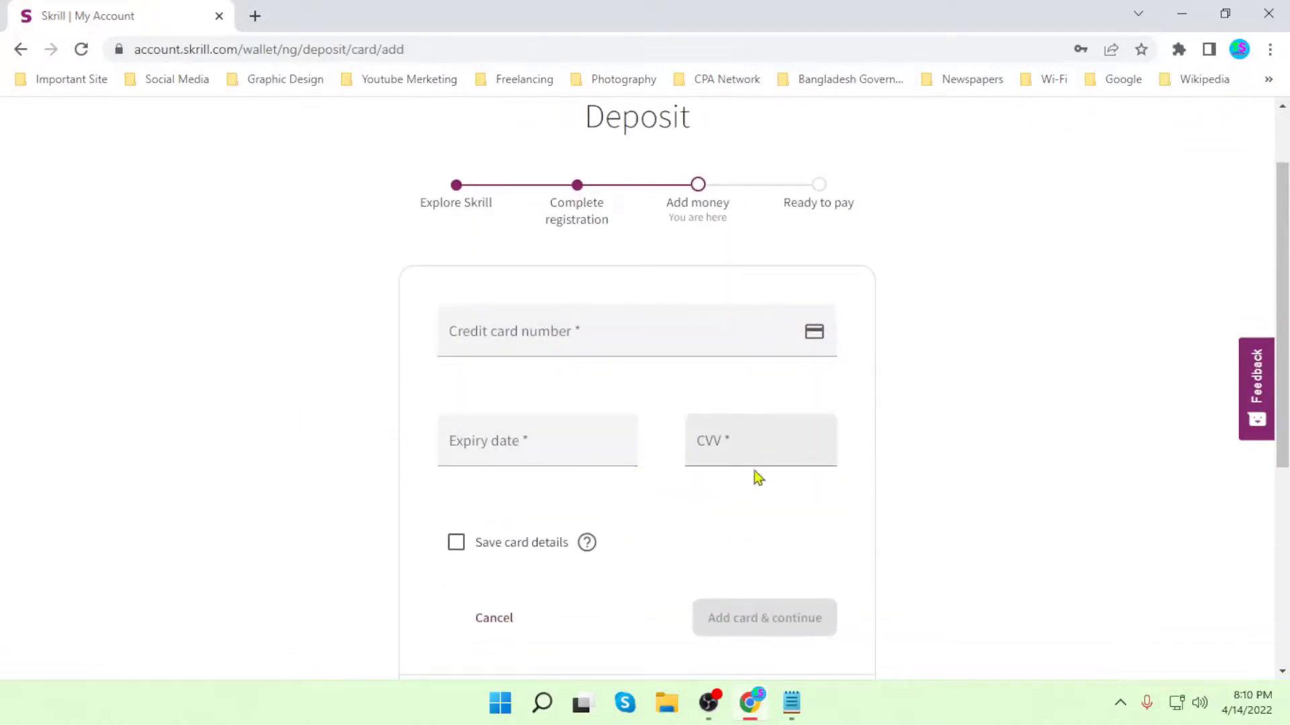
pyautogui.scroll(-1, 757, 452)
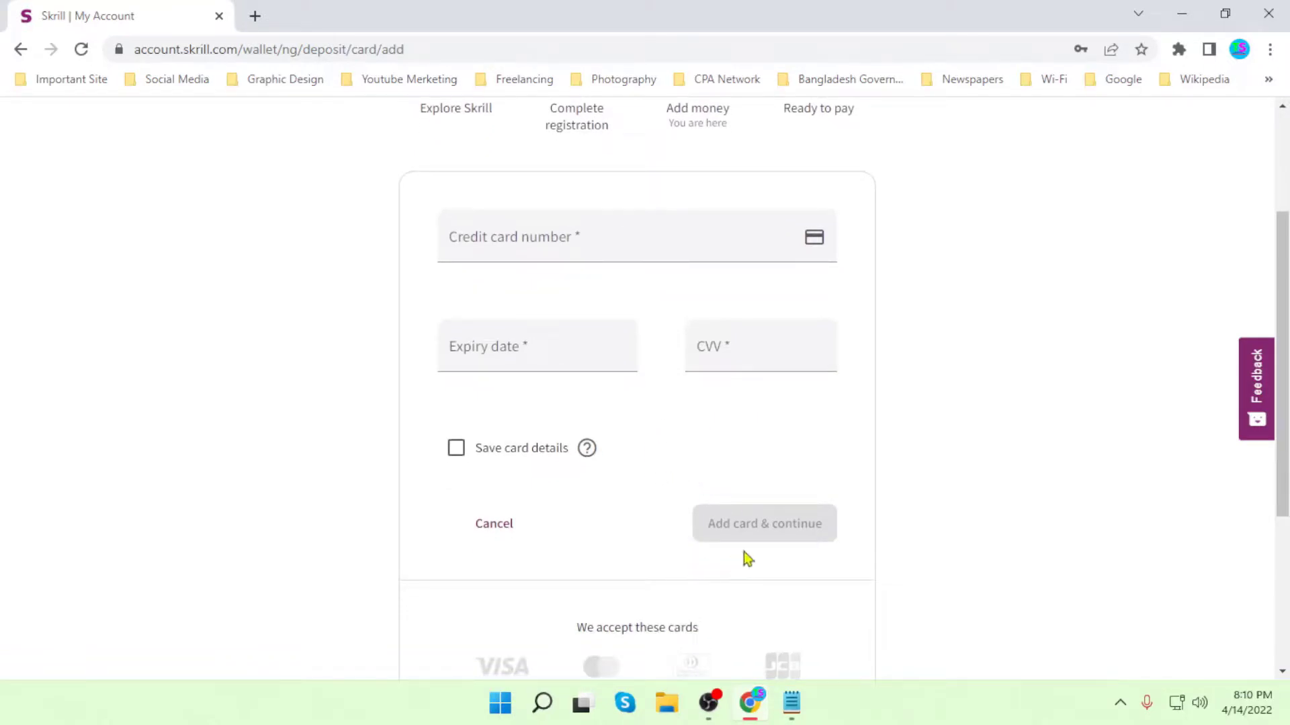
pyautogui.click(457, 452)
pyautogui.scroll(3, 866, 286)
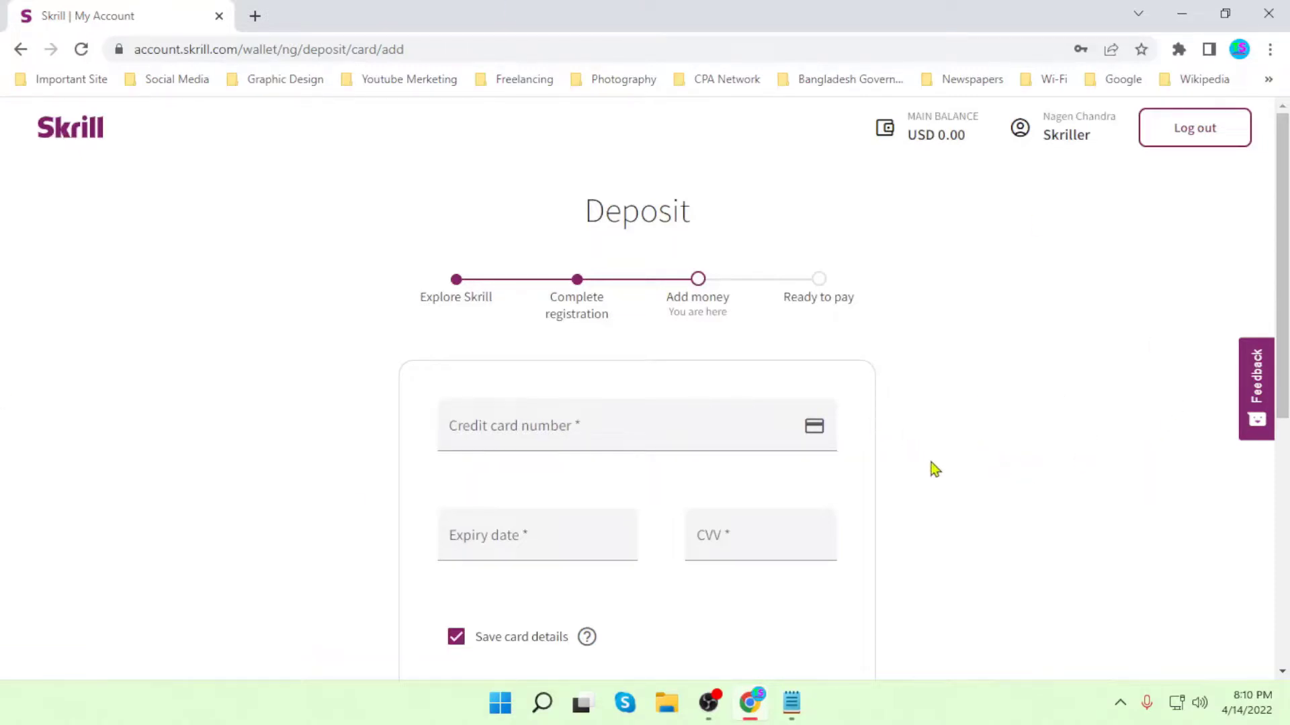
pyautogui.scroll(-2, 937, 470)
pyautogui.scroll(2, 1059, 531)
# - Open account Settings from the profile menu and expand the Verification section
pyautogui.click(1038, 131)
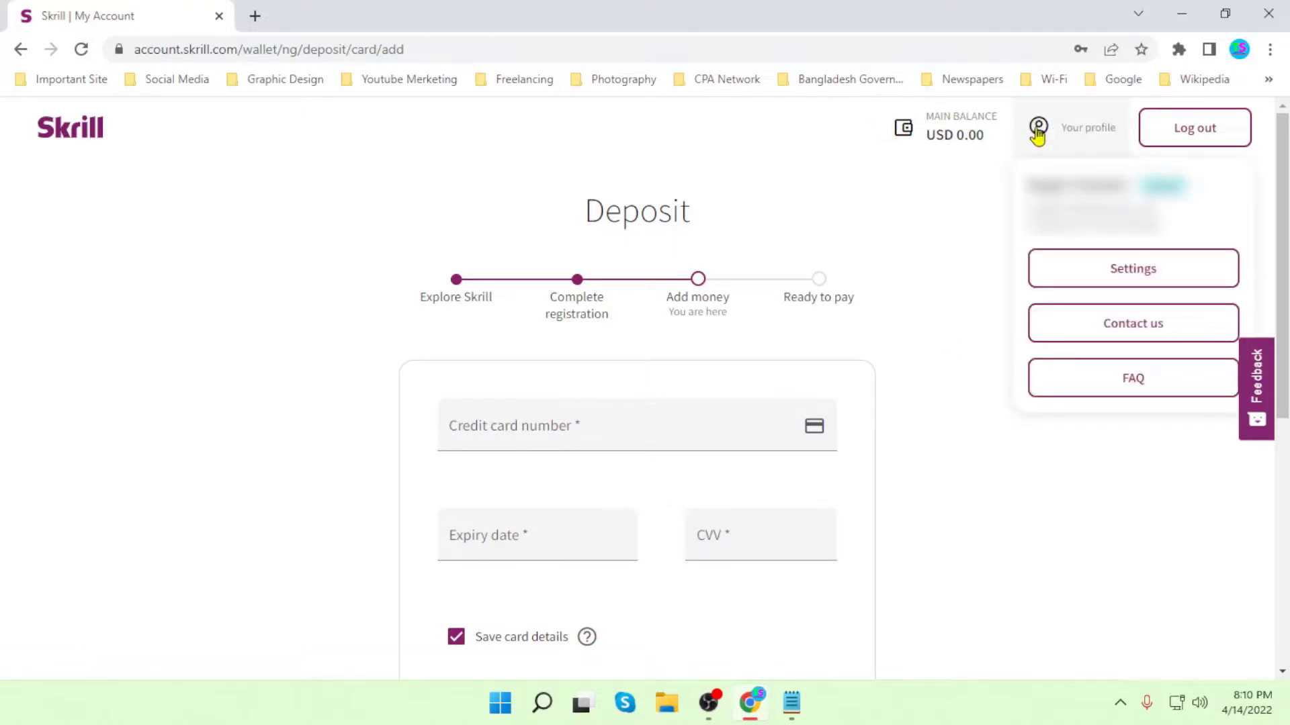
pyautogui.click(1132, 273)
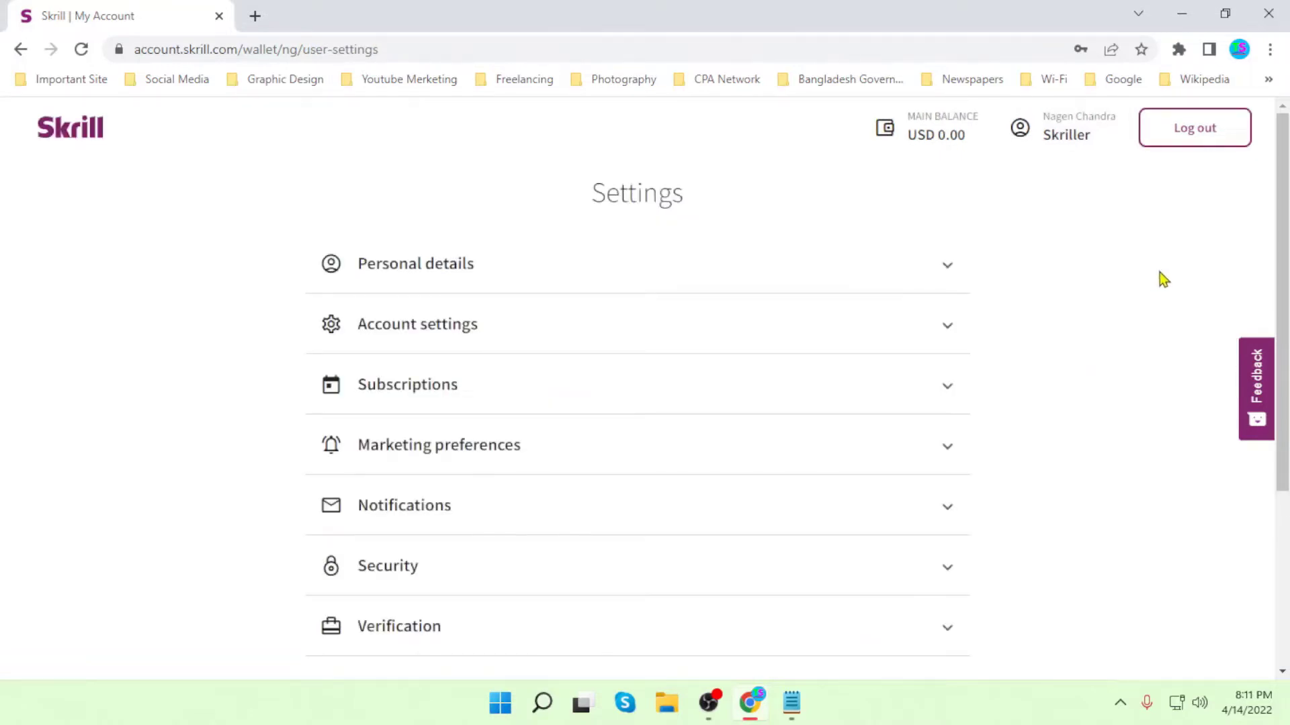
pyautogui.scroll(-2, 1088, 309)
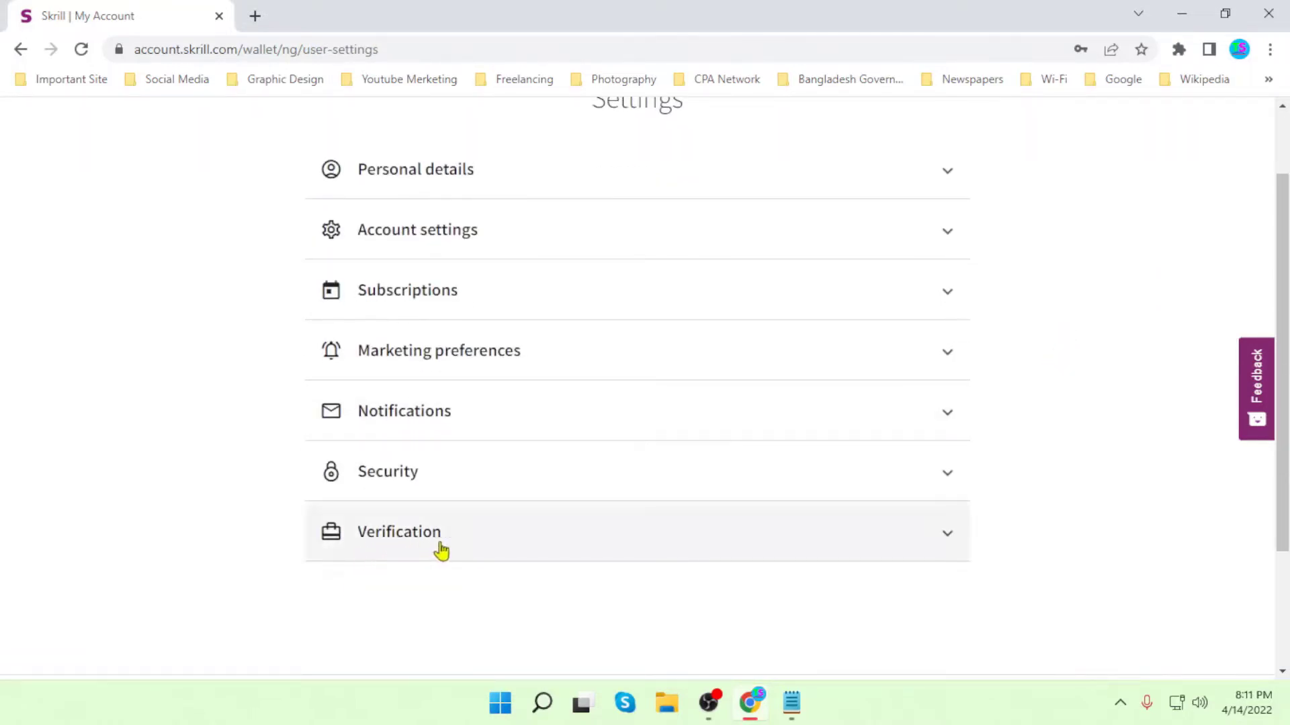
pyautogui.click(934, 550)
pyautogui.scroll(-3, 921, 565)
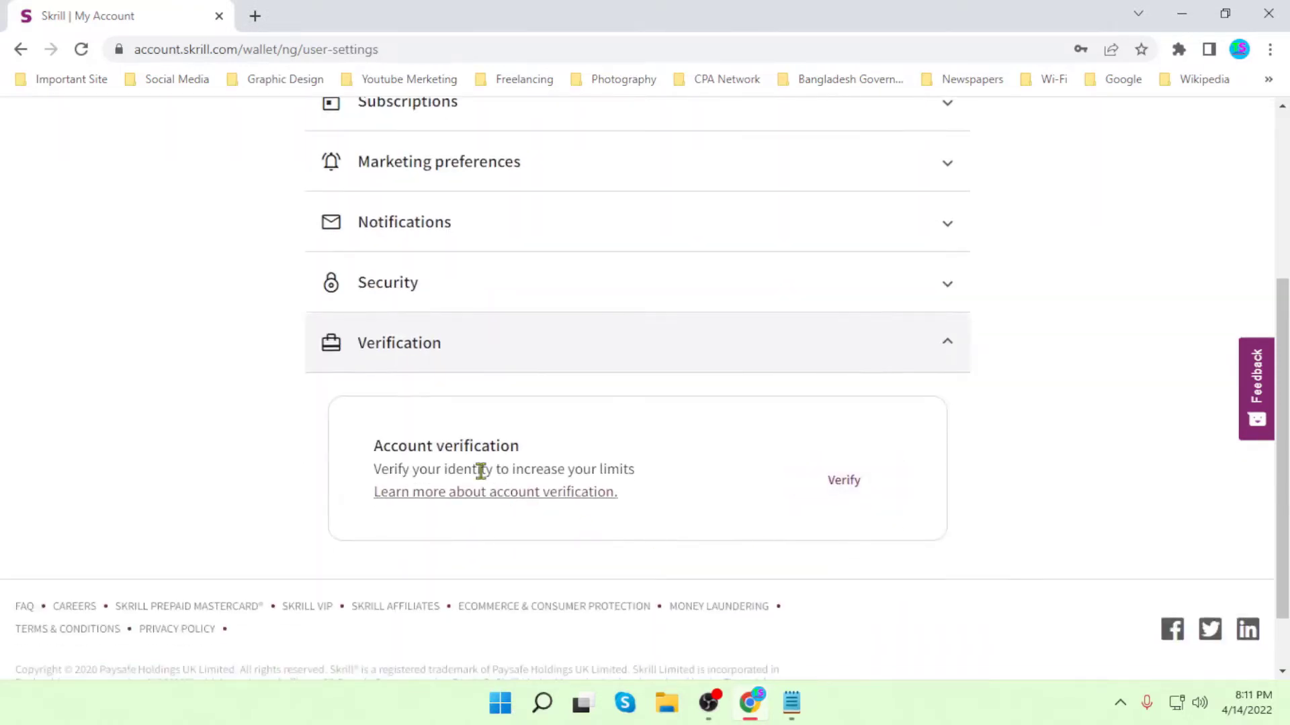
# - Start verification, then go back to the Deposit page's credit or debit card option
pyautogui.click(849, 490)
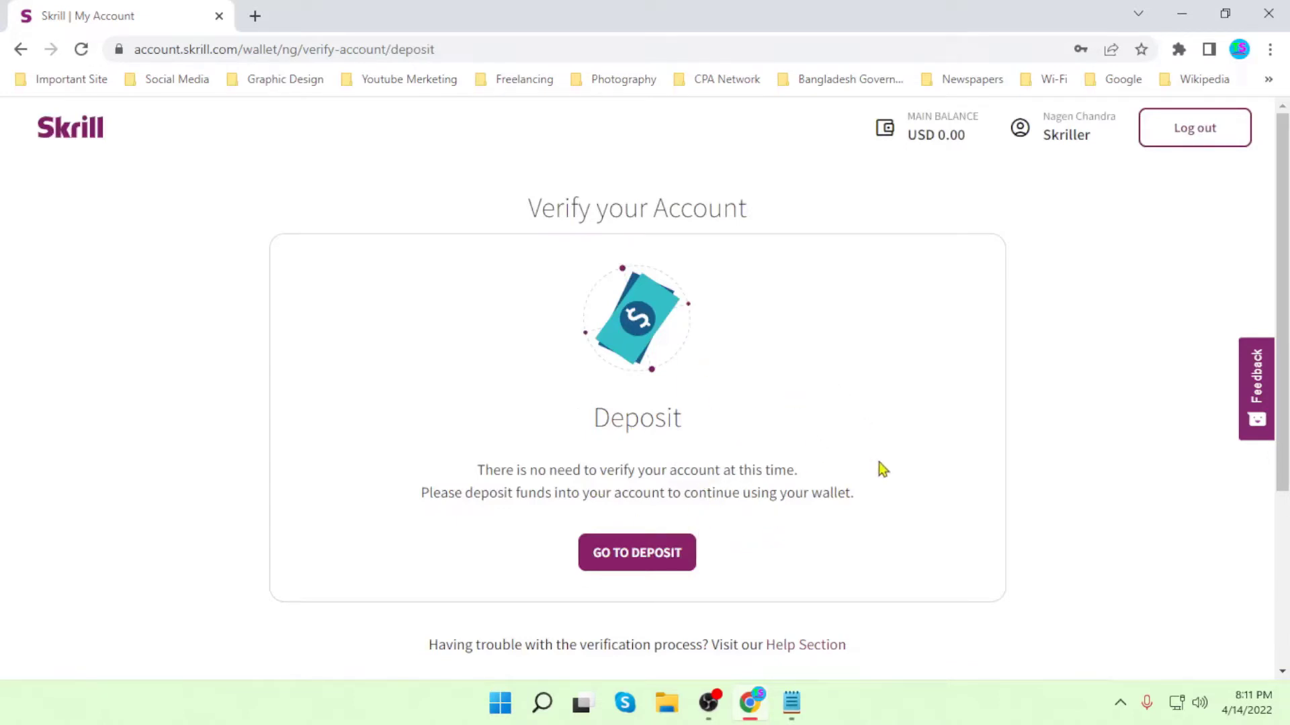
pyautogui.click(652, 561)
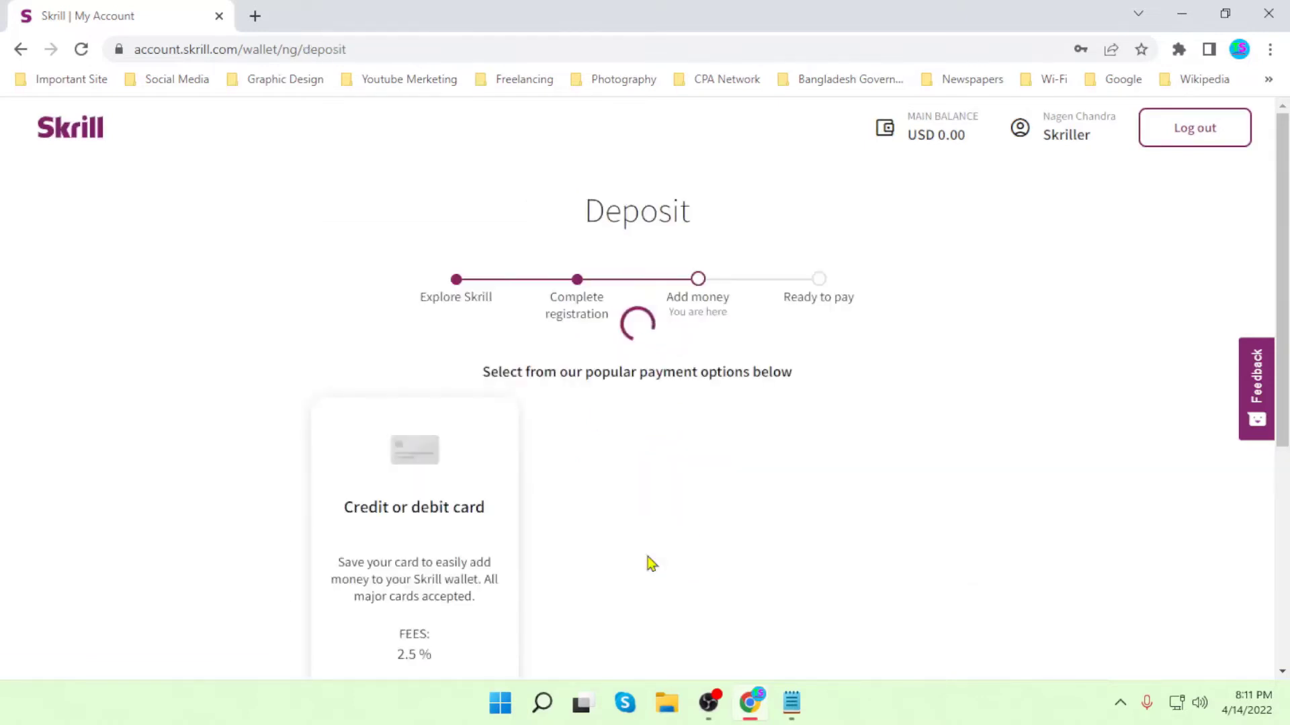
pyautogui.scroll(-1, 447, 490)
pyautogui.scroll(-1, 547, 537)
pyautogui.scroll(2, 591, 581)
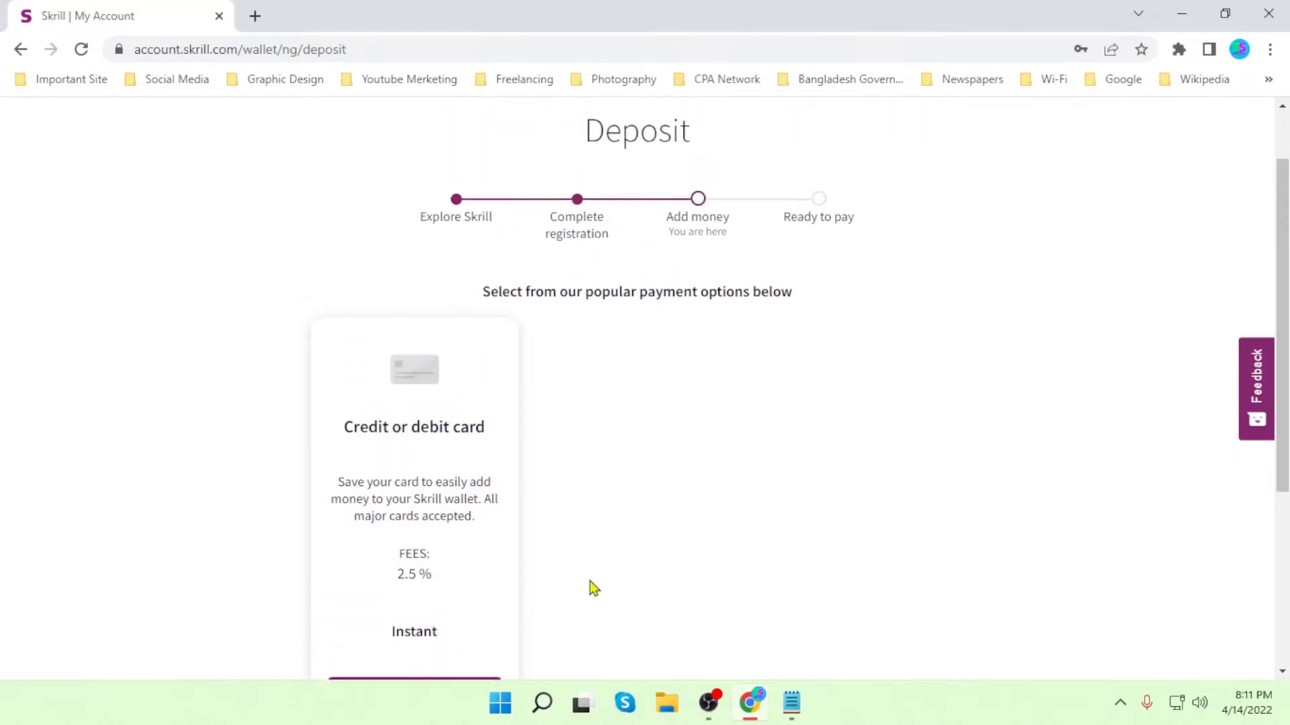